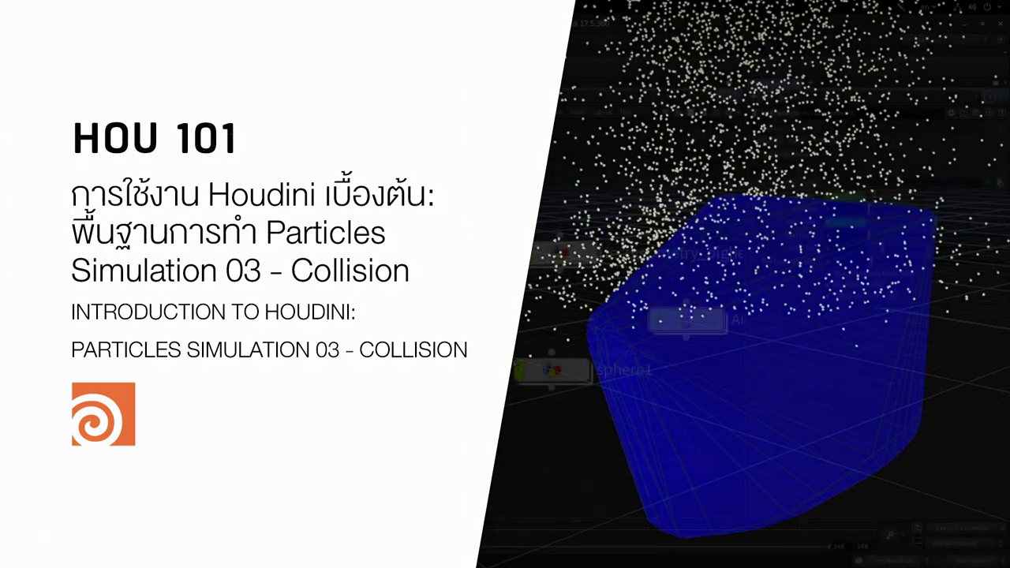
Drag the sphere1 node down so it sits below AutoDopNetwork in /obj
drag(555, 381, 563, 445)
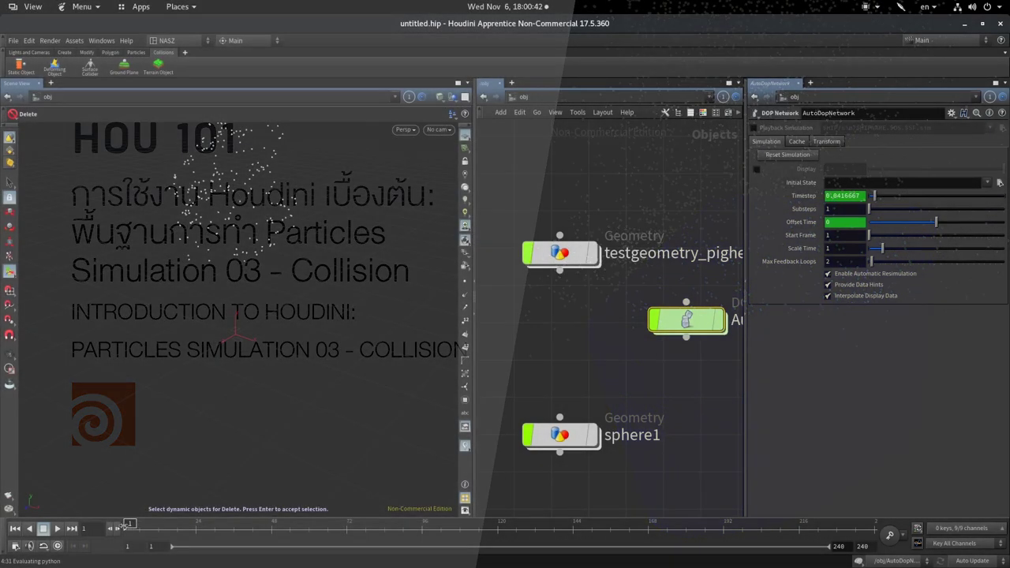
Enter AutoDopNetwork, frame its particle nodes, preview to about frame 18, then rewind to frame 1
drag(126, 525, 14, 484)
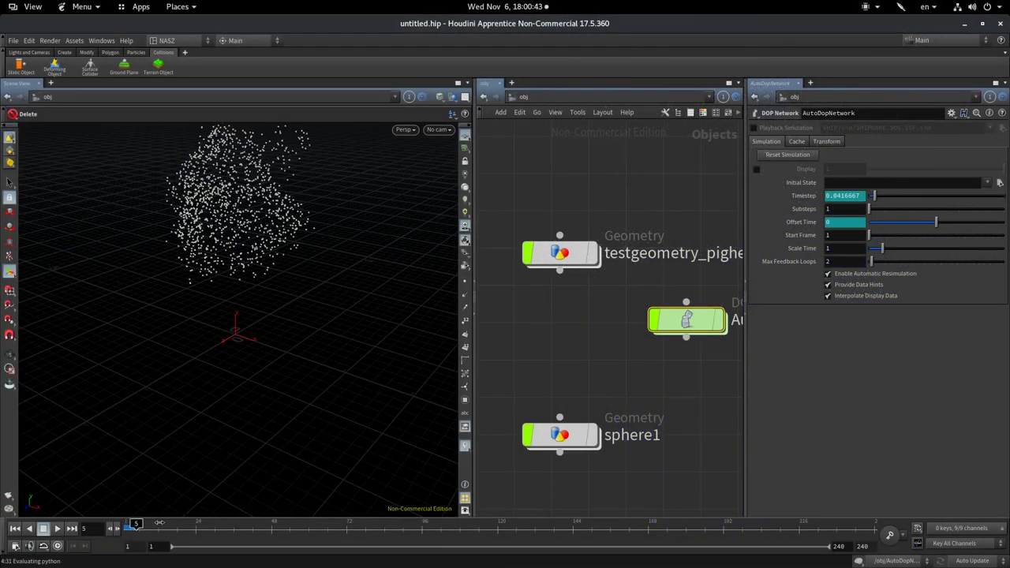
double_click(691, 321)
scroll(651, 221, up, 2)
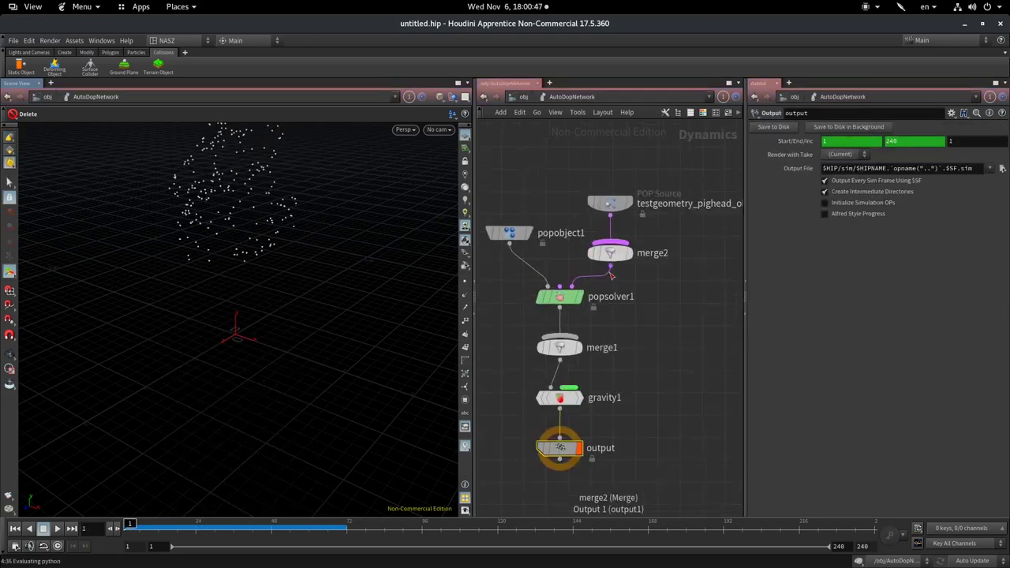
middle_drag(686, 343, 724, 319)
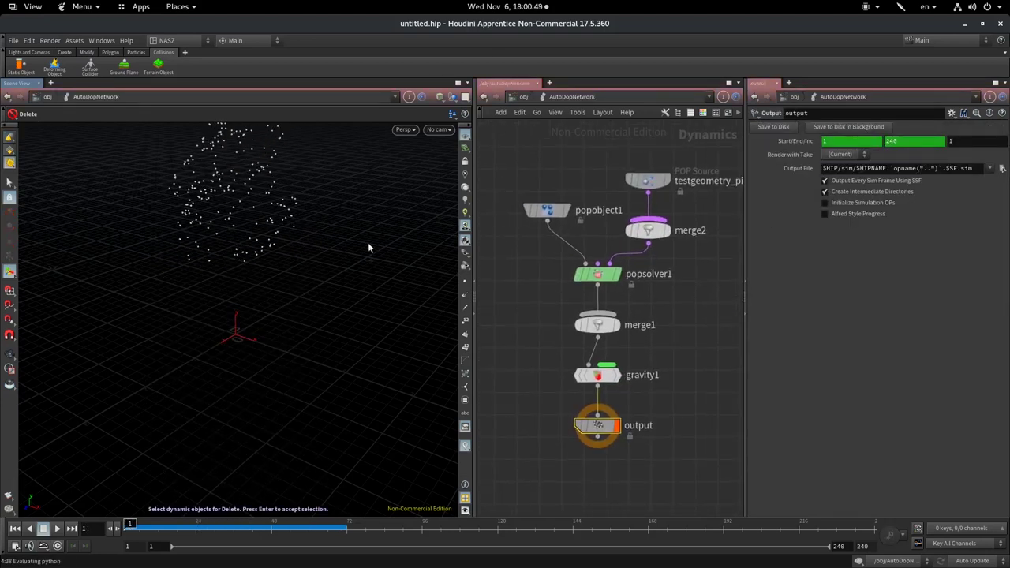
drag(275, 526, 190, 524)
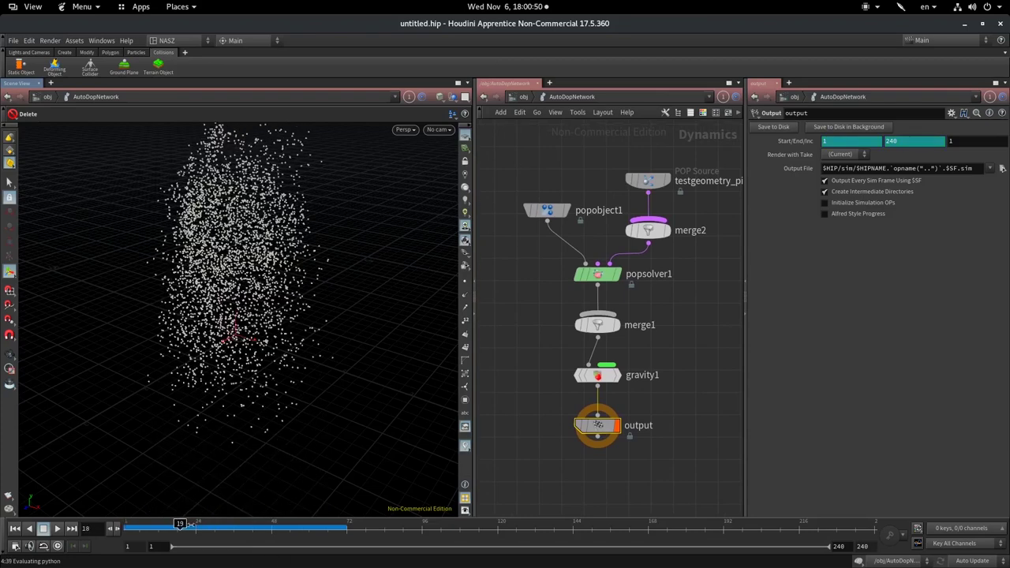
drag(190, 525, 130, 524)
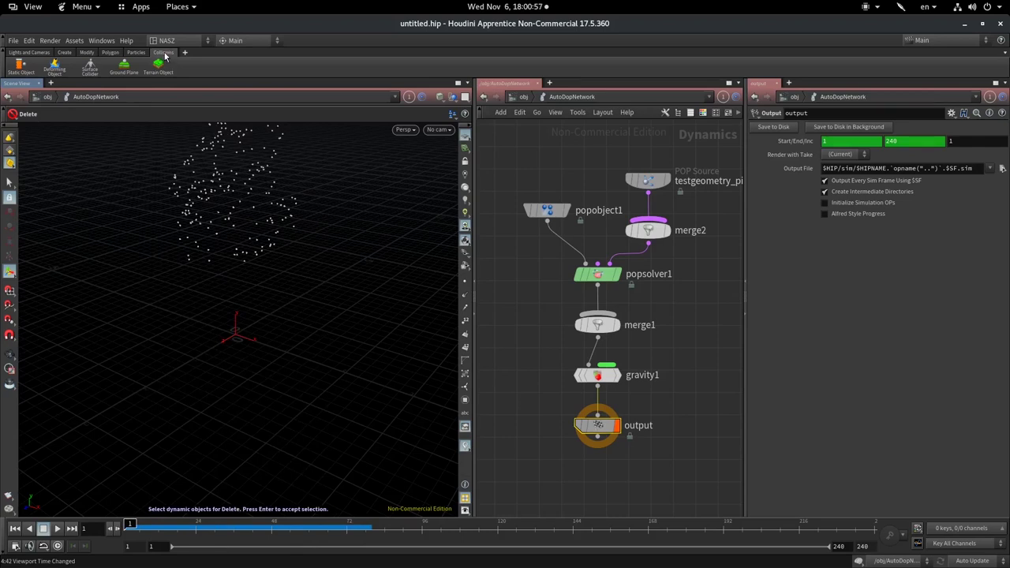
Add a Ground Plane collider from the Collisions shelf and lay out the object network
click(125, 70)
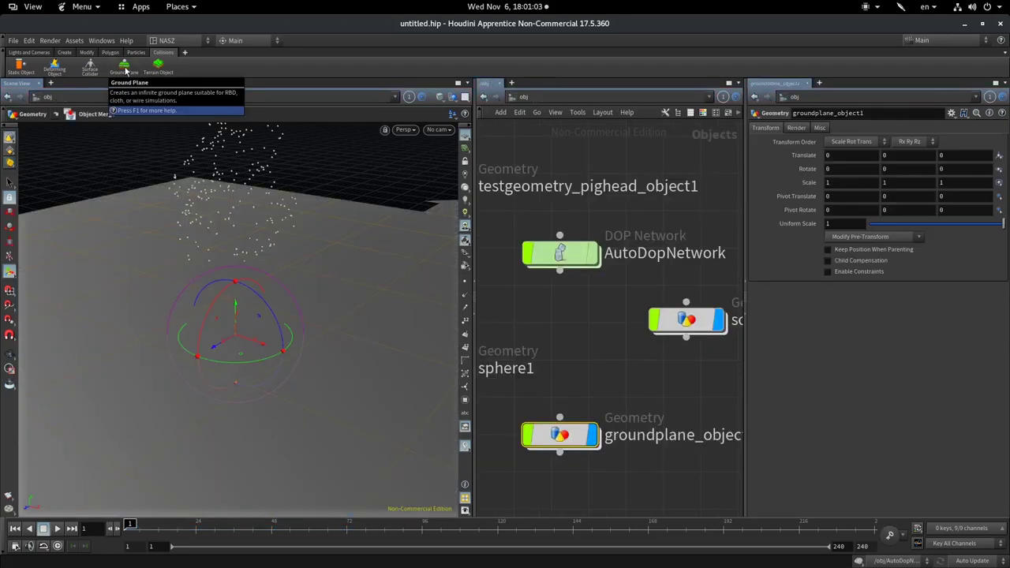
mouse_move(321, 368)
mouse_down()
mouse_move(329, 345)
mouse_move(302, 371)
mouse_up()
key(l)
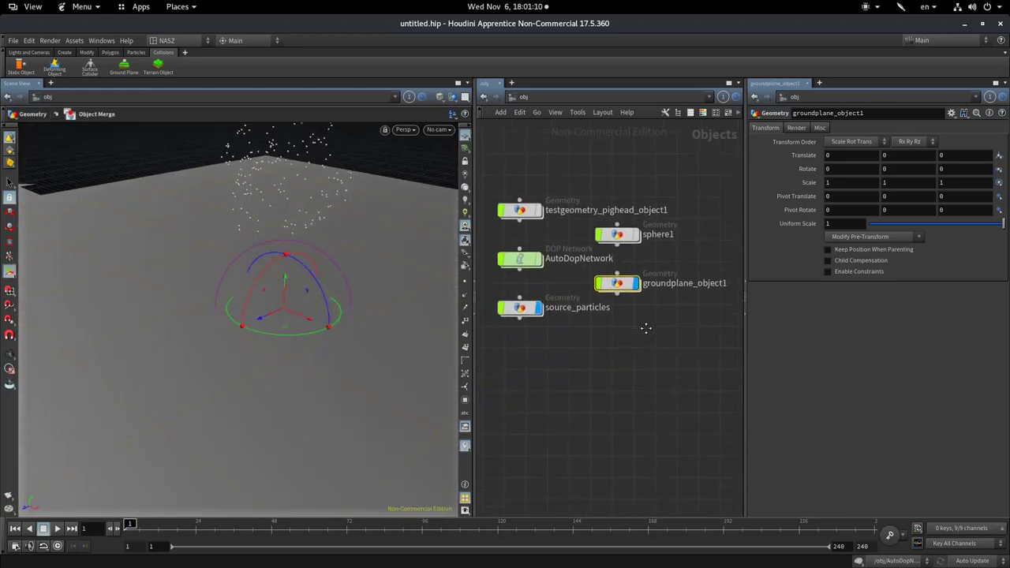
Reframe the viewport low and close, then enter AutoDopNetwork to see the new staticsolver and merge
key(Escape)
mouse_move(316, 223)
mouse_down()
mouse_move(279, 284)
mouse_move(332, 237)
mouse_up()
key(Return)
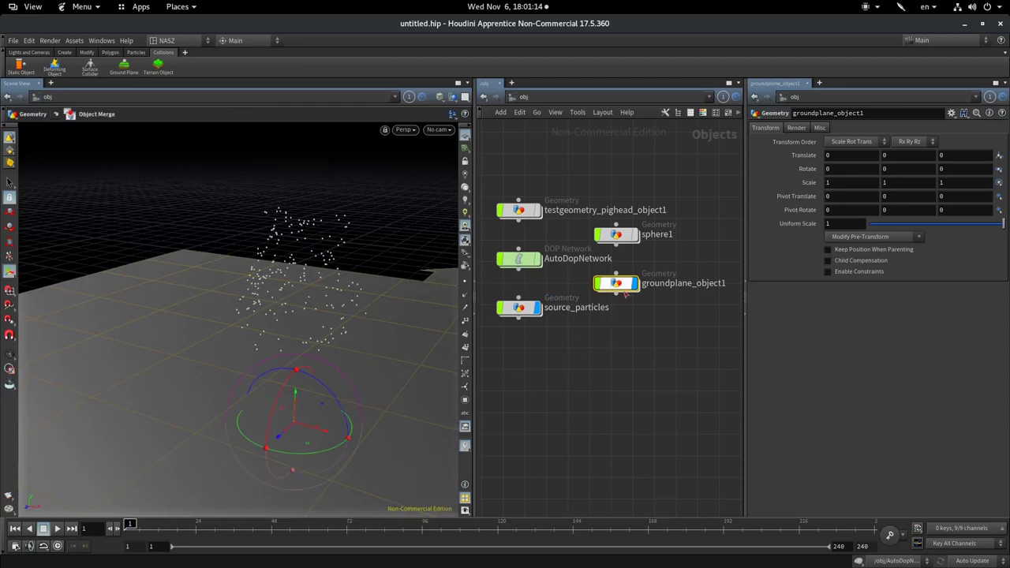
middle_drag(389, 381, 372, 300)
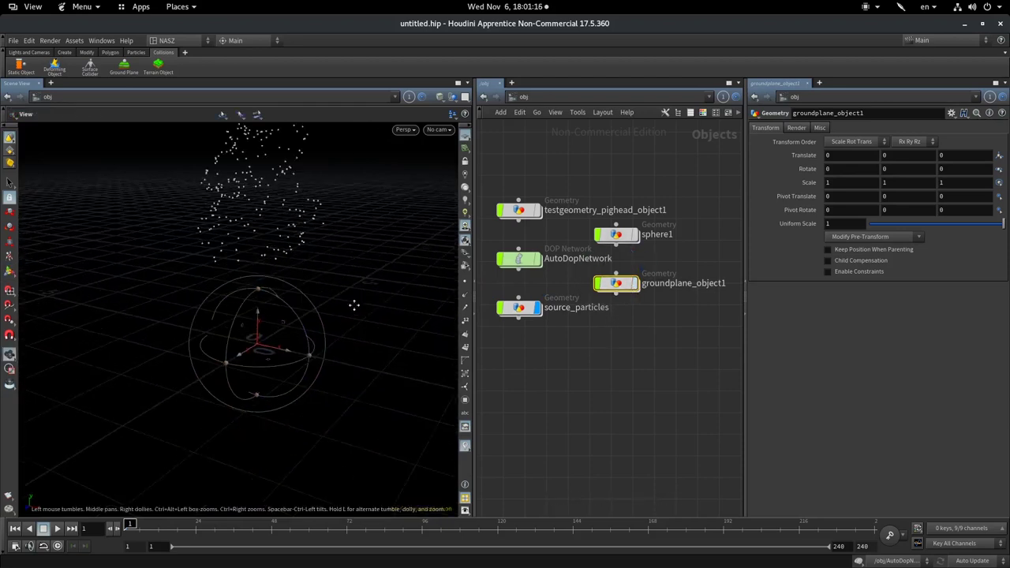
double_click(519, 260)
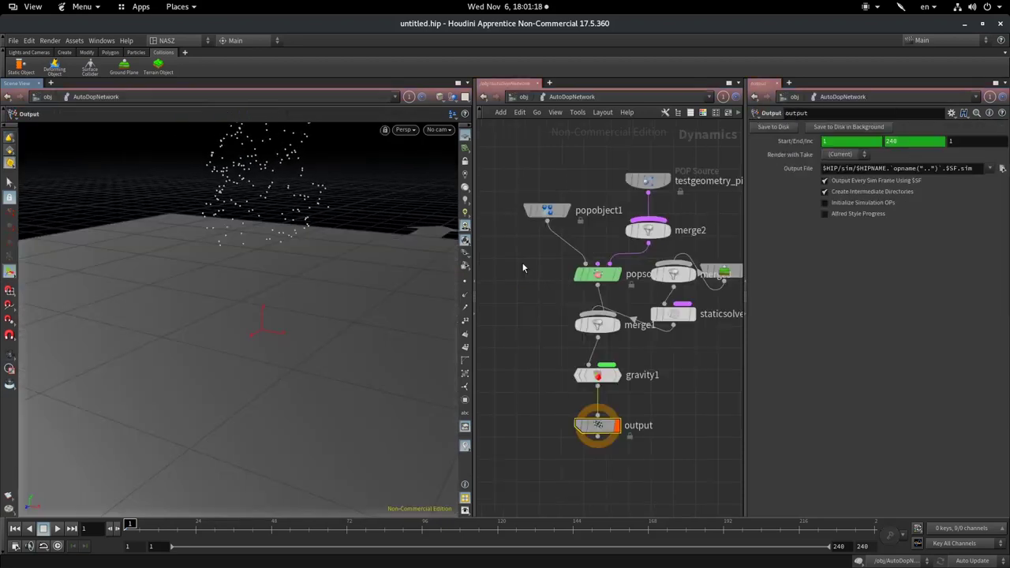
key(h)
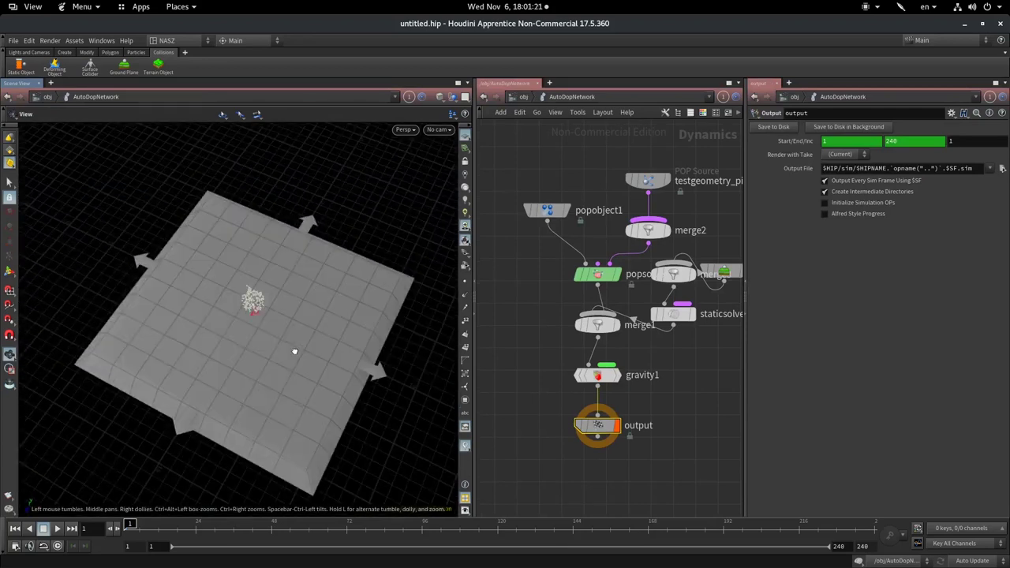
drag(294, 351, 321, 359)
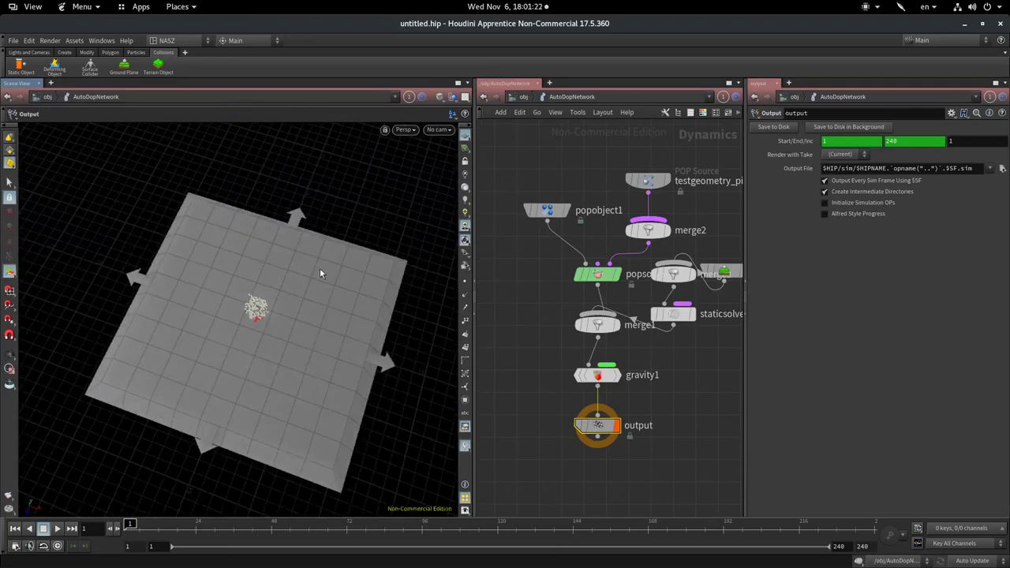
key(Escape)
mouse_move(339, 383)
mouse_down()
mouse_move(300, 367)
mouse_move(289, 305)
mouse_move(299, 300)
mouse_move(316, 350)
mouse_move(304, 342)
mouse_up()
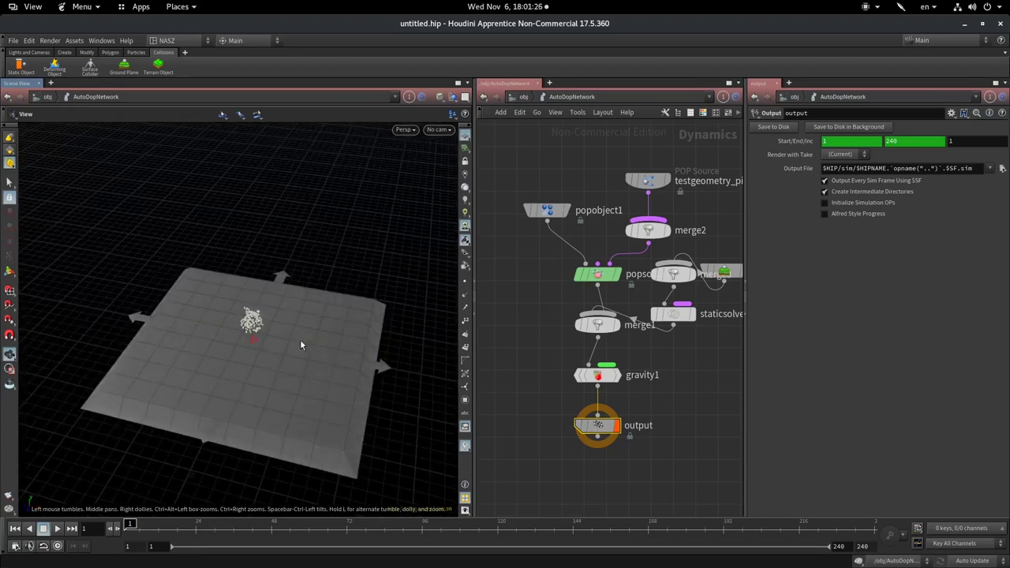
scroll(284, 323, up, 3)
mouse_move(279, 299)
mouse_down()
mouse_move(284, 261)
mouse_move(294, 312)
mouse_move(243, 277)
mouse_move(276, 315)
mouse_up()
key(Escape)
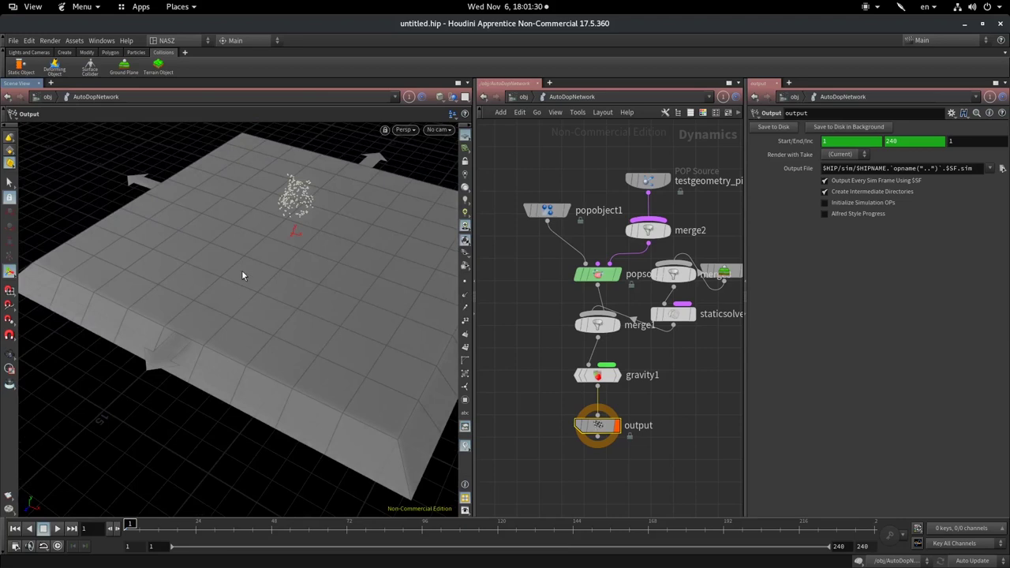
drag(345, 308, 297, 285)
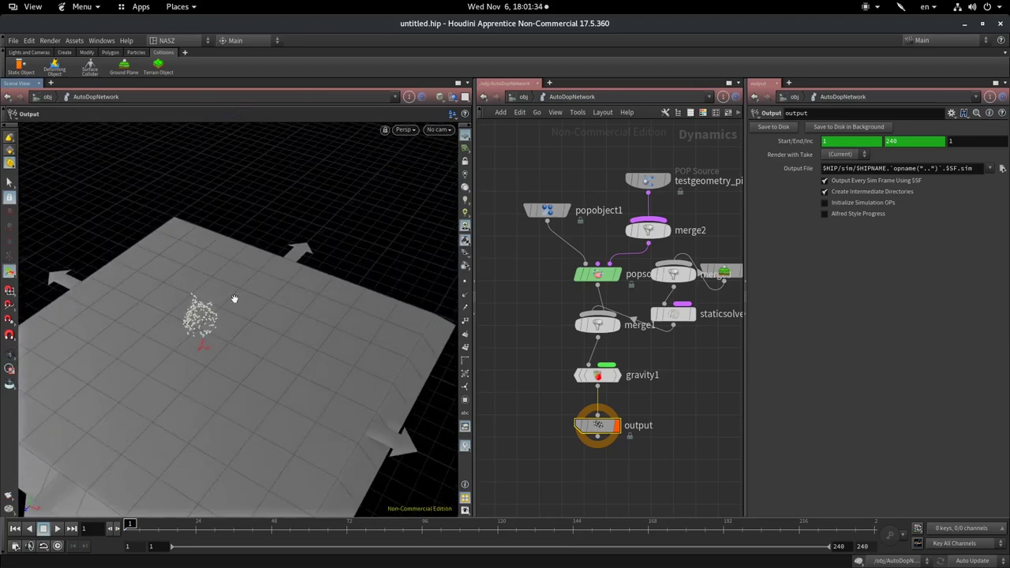
drag(233, 299, 300, 163)
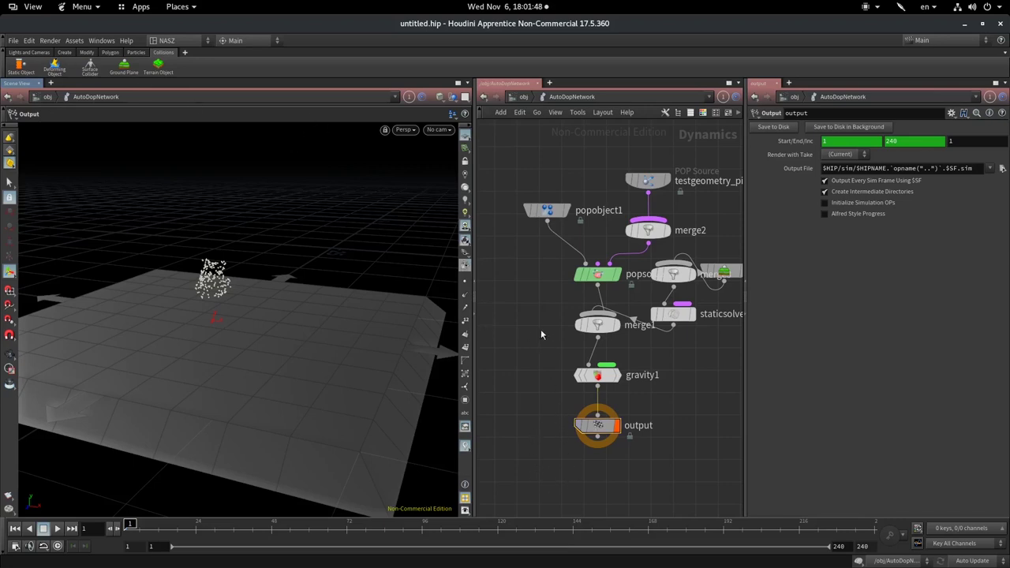
Lay out the dynamics network, inspect staticsolver1, then show groundplane1's parameters (grid size 20)
key(l)
scroll(637, 280, up, 3)
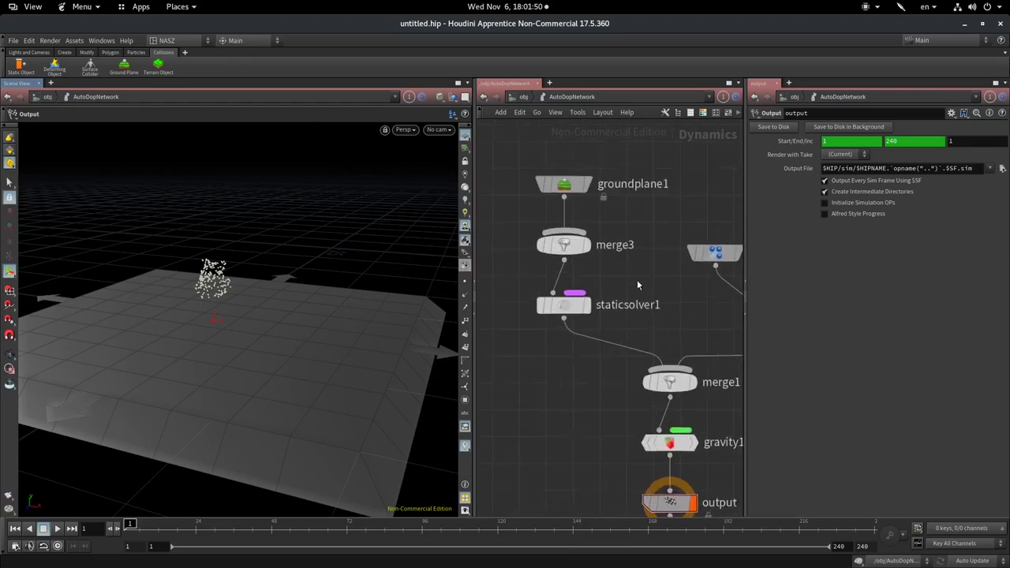
scroll(658, 244, up, 2)
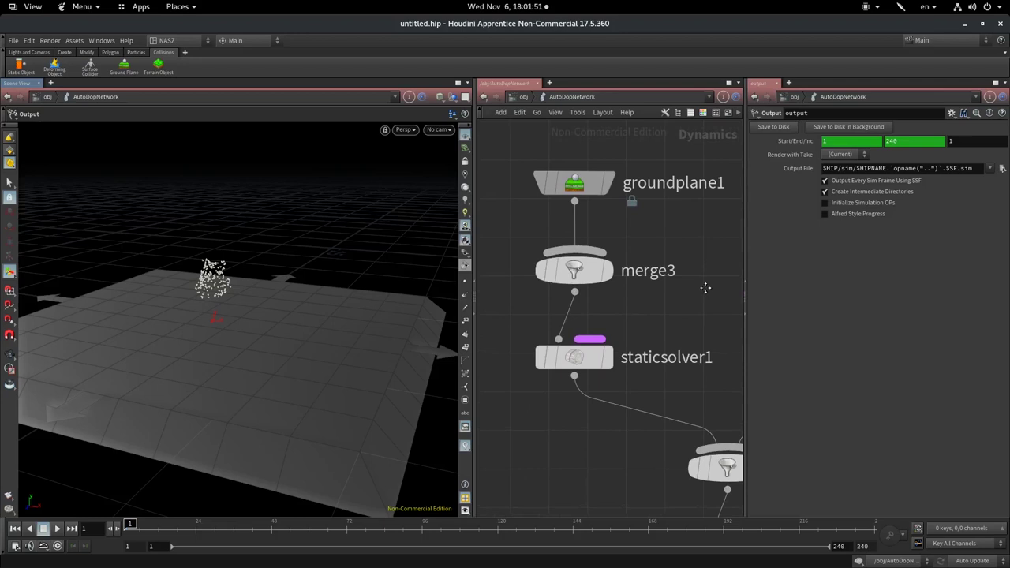
click(584, 364)
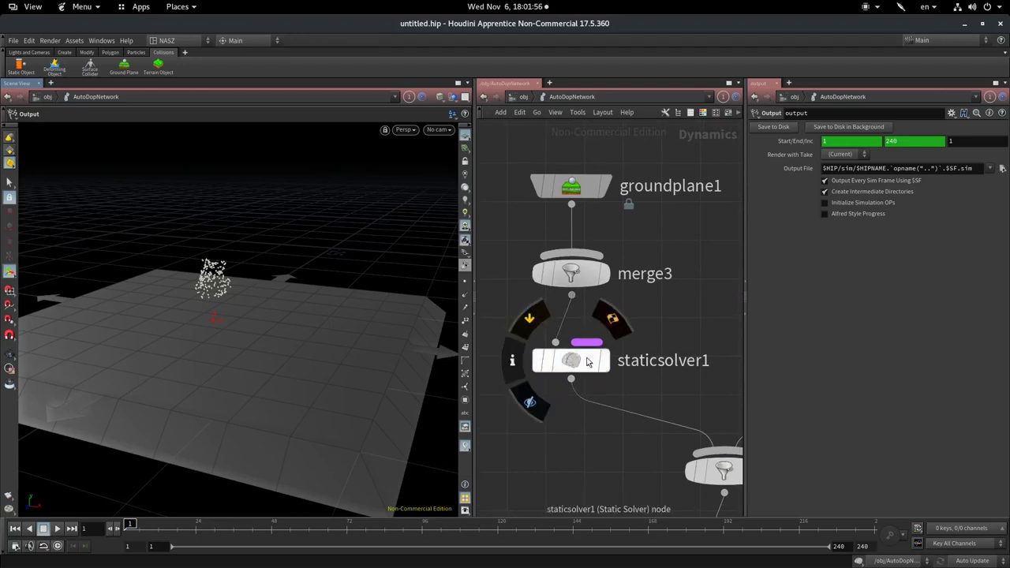
click(588, 361)
middle_drag(660, 328, 646, 330)
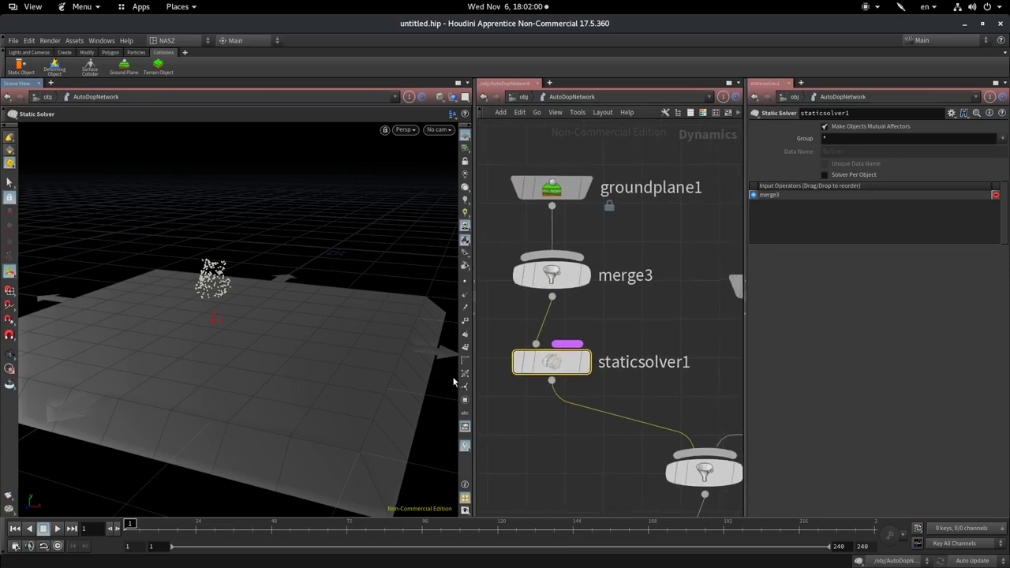
click(562, 187)
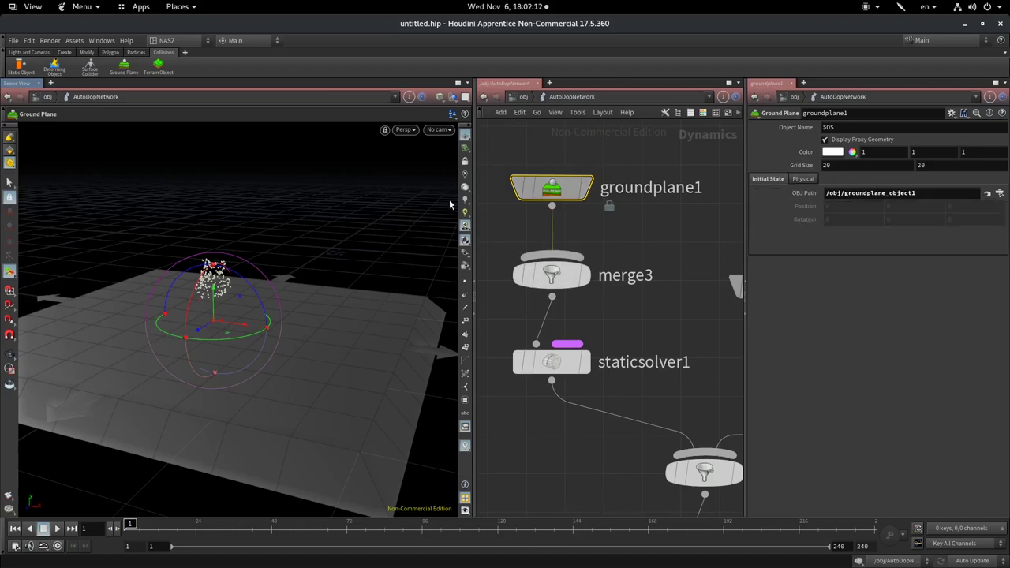
Play the simulation, view the particle pile from a low angle, and hide the ground plane's proxy geometry
click(60, 530)
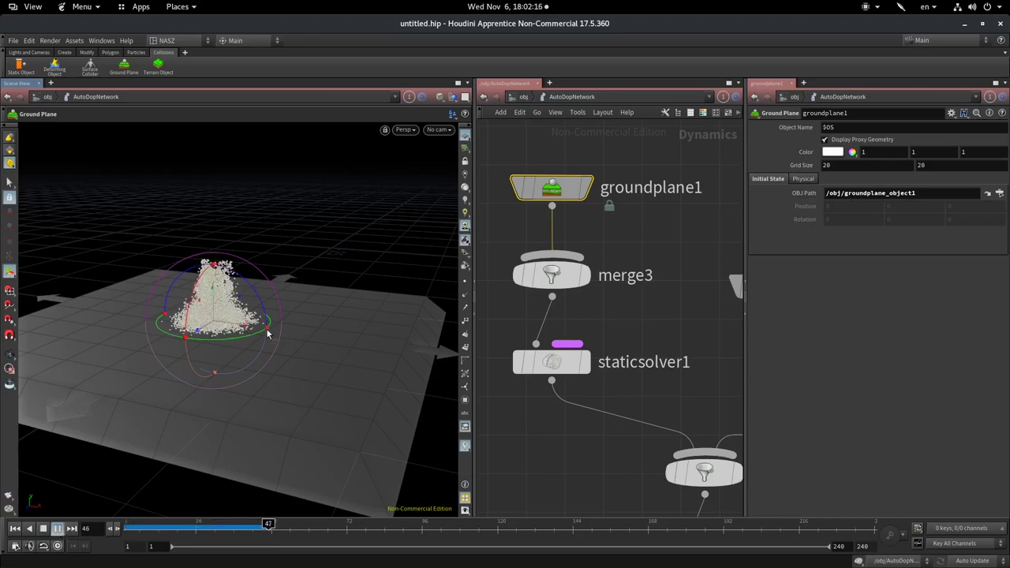
key(Escape)
mouse_move(205, 378)
mouse_down()
mouse_move(206, 318)
mouse_move(218, 377)
mouse_move(297, 331)
mouse_up()
scroll(219, 373, up, 5)
scroll(220, 372, up, 3)
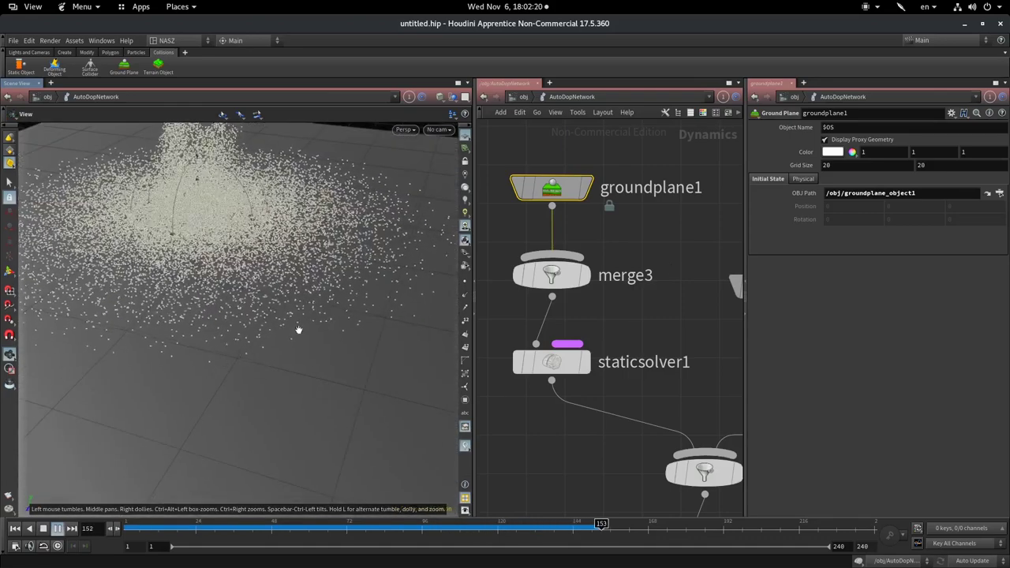
key(Return)
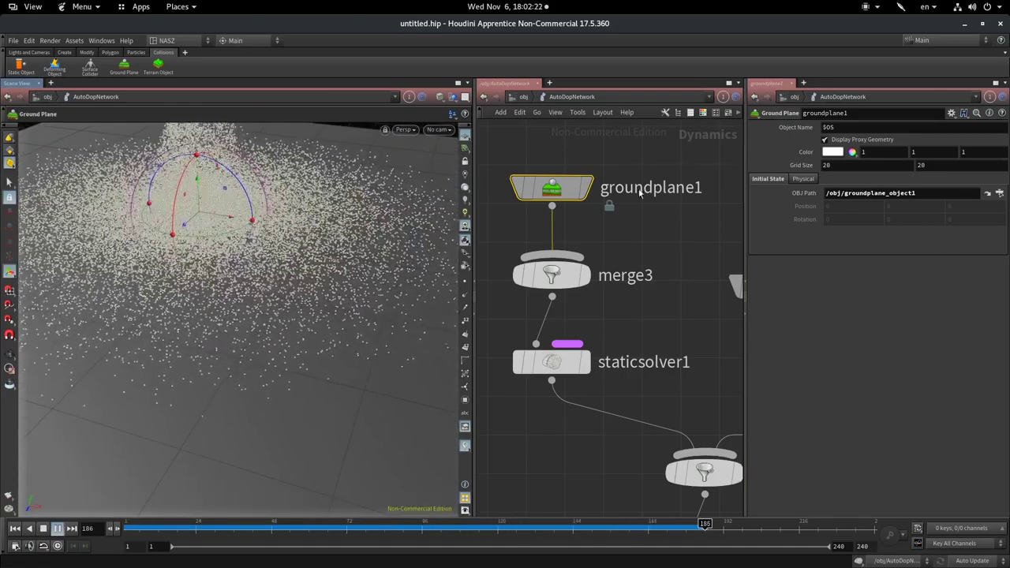
scroll(334, 315, down, 5)
alt+drag(334, 315, 339, 355)
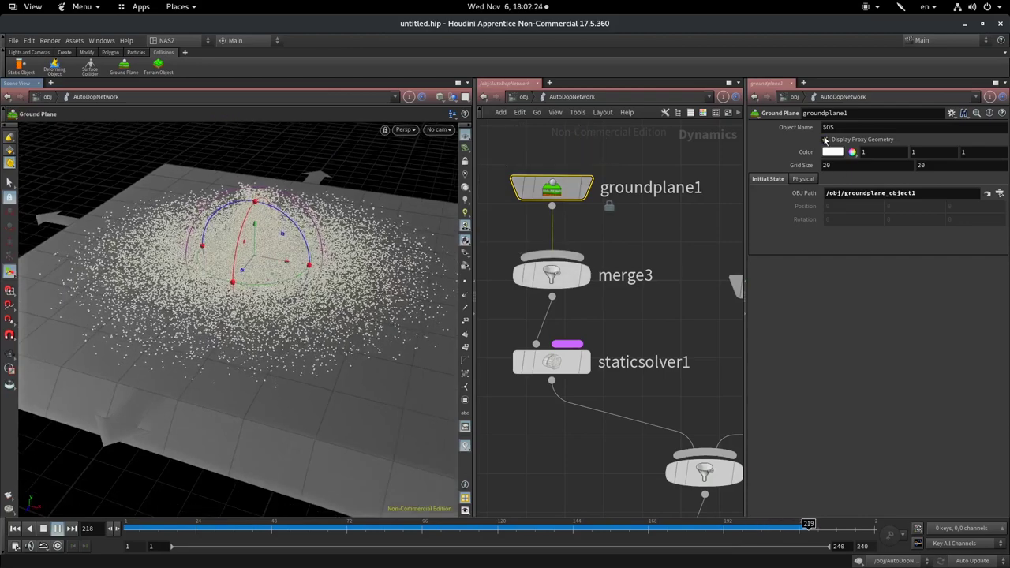
click(825, 138)
mouse_move(288, 297)
mouse_down()
mouse_move(264, 306)
mouse_move(284, 260)
mouse_up()
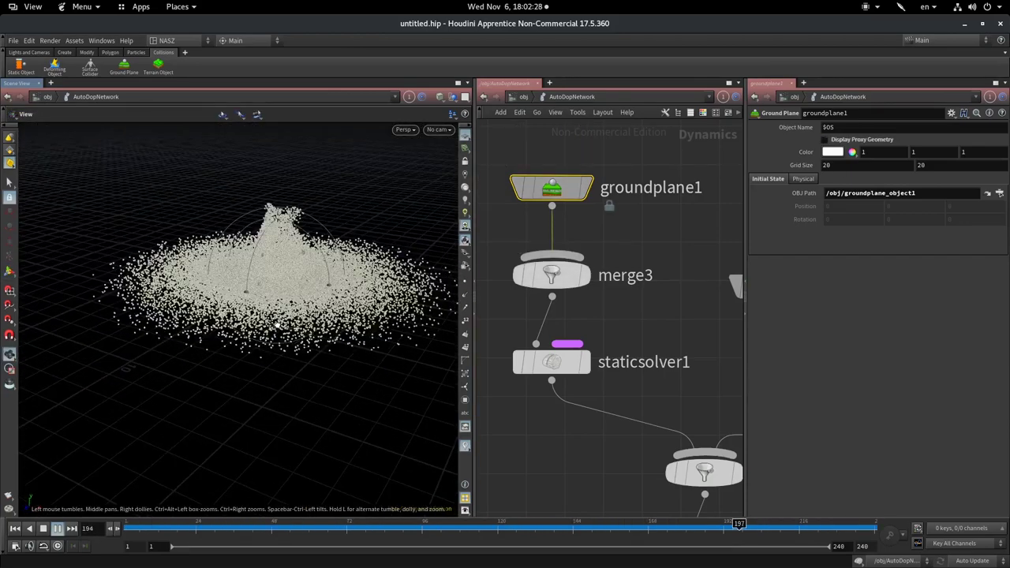
key(Return)
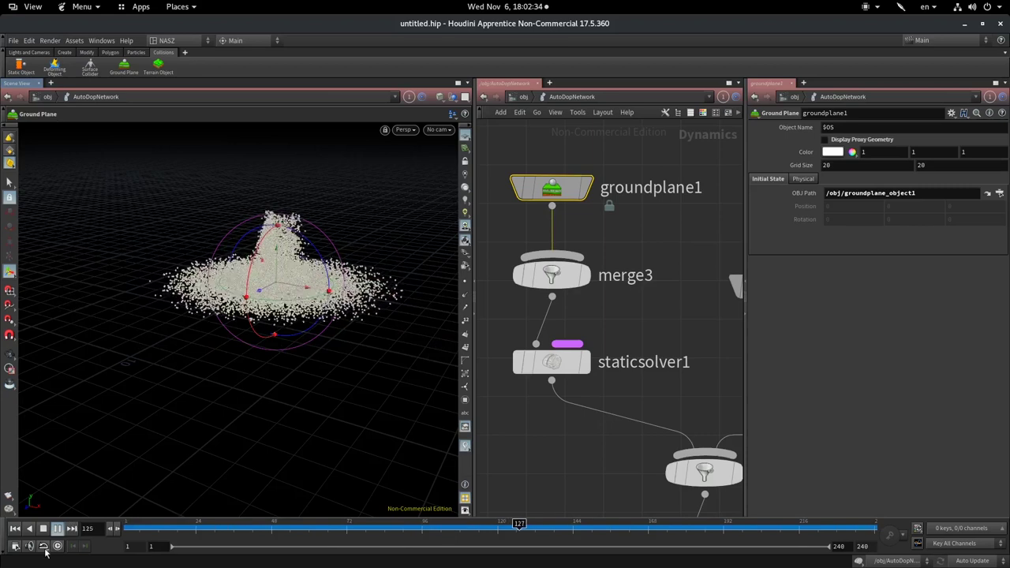
Replay from the start, stop around frame 66, and return to object level
click(147, 533)
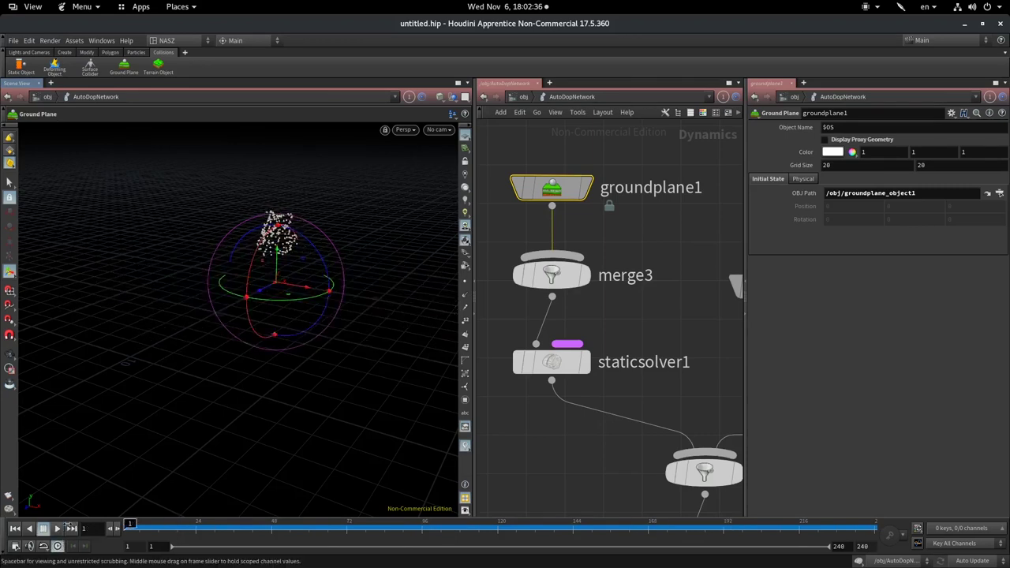
click(59, 531)
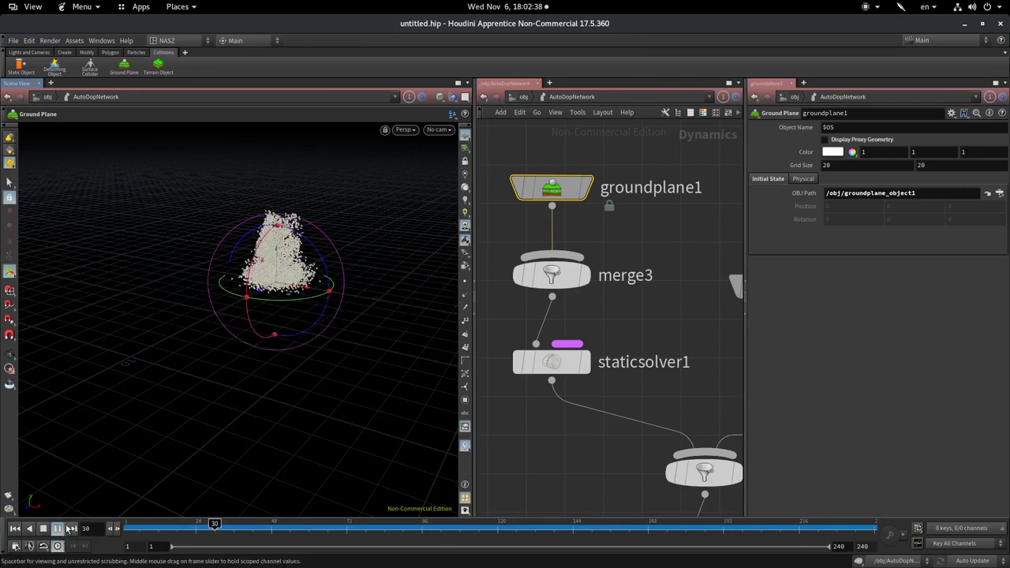
click(45, 529)
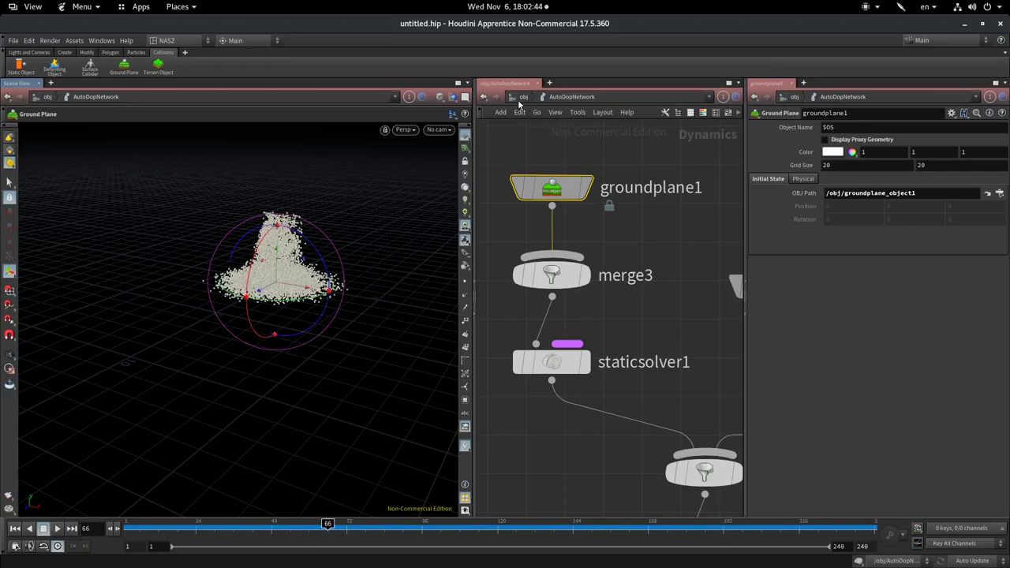
click(523, 97)
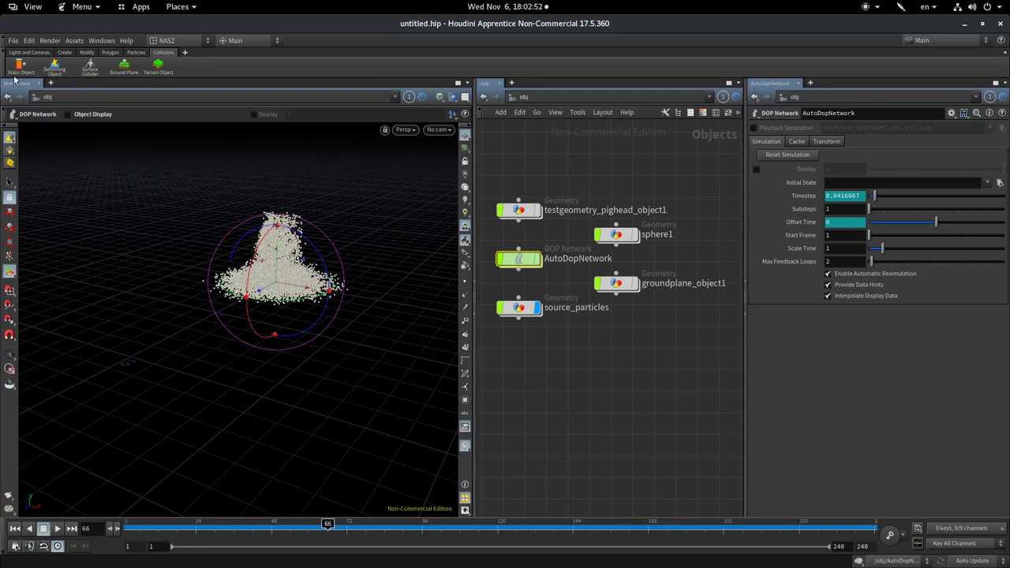
Dive into sphere1 and show its sphere node's parameters alongside bend1
click(628, 241)
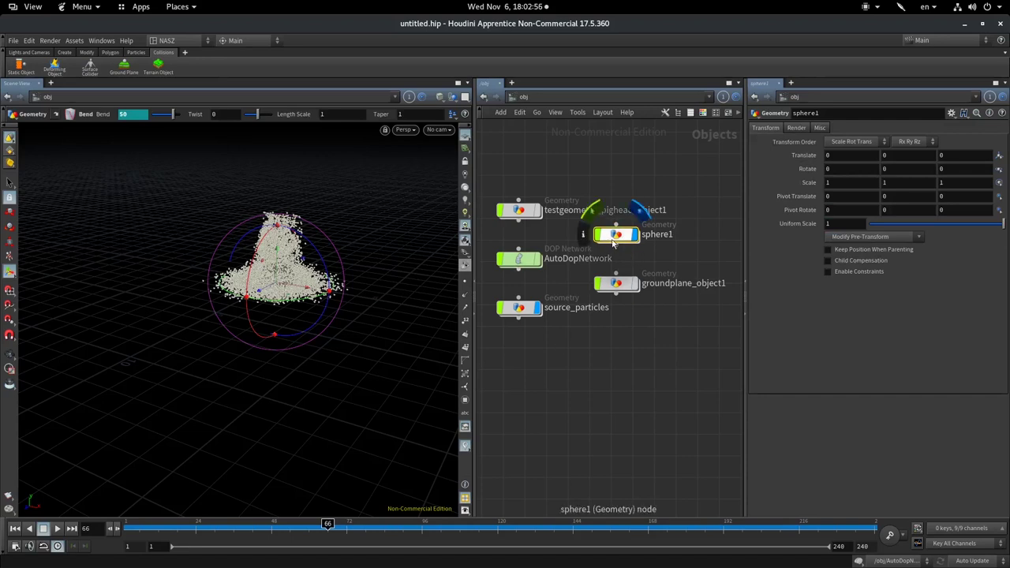
double_click(616, 237)
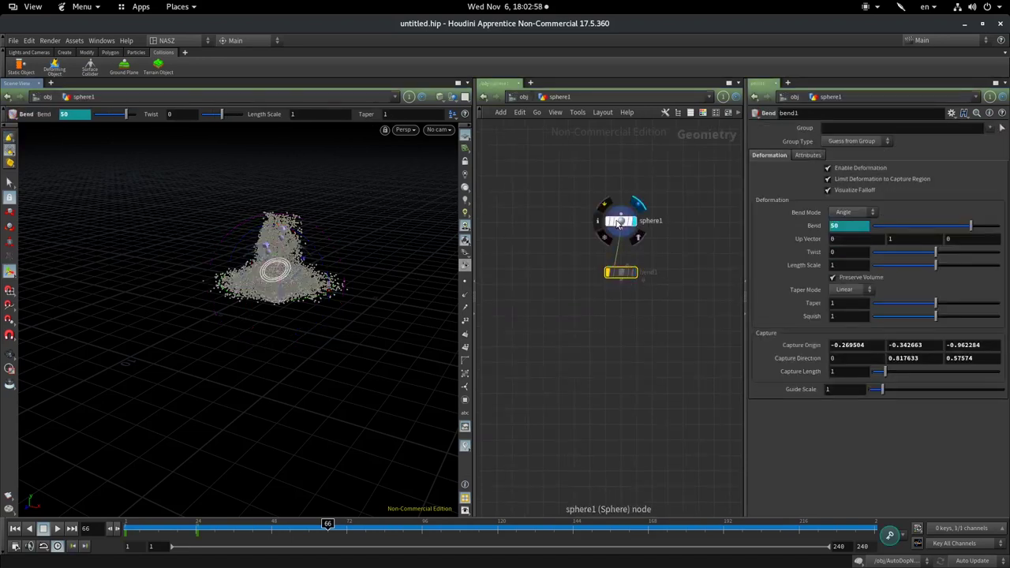
click(620, 220)
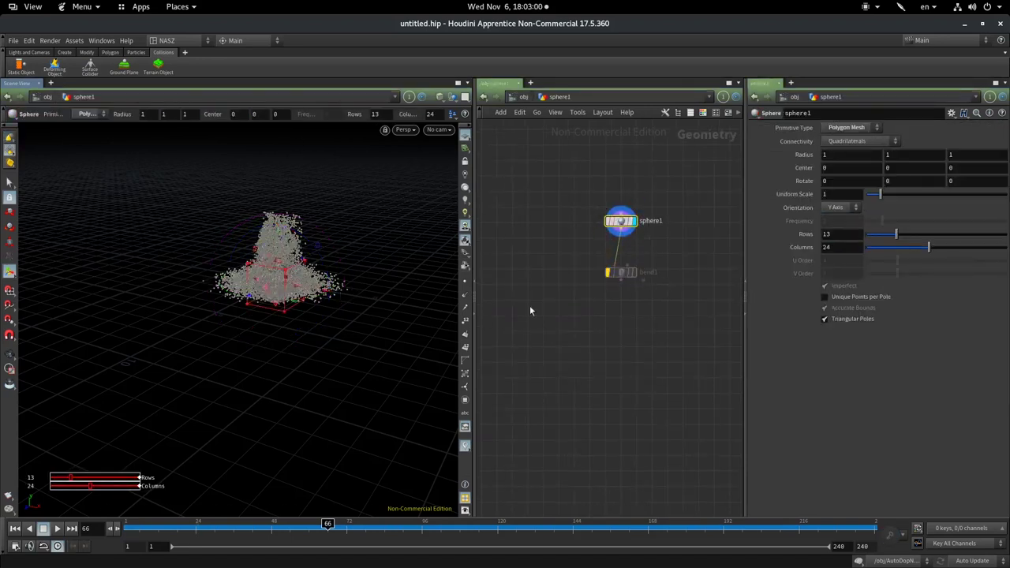
Rewind to frame 1, orbit to view the shaded sphere, then return to /obj
key(ctrl+Up)
key(Escape)
mouse_move(237, 311)
mouse_down()
mouse_move(329, 276)
mouse_move(165, 367)
mouse_move(169, 331)
mouse_move(149, 379)
mouse_up()
key(Return)
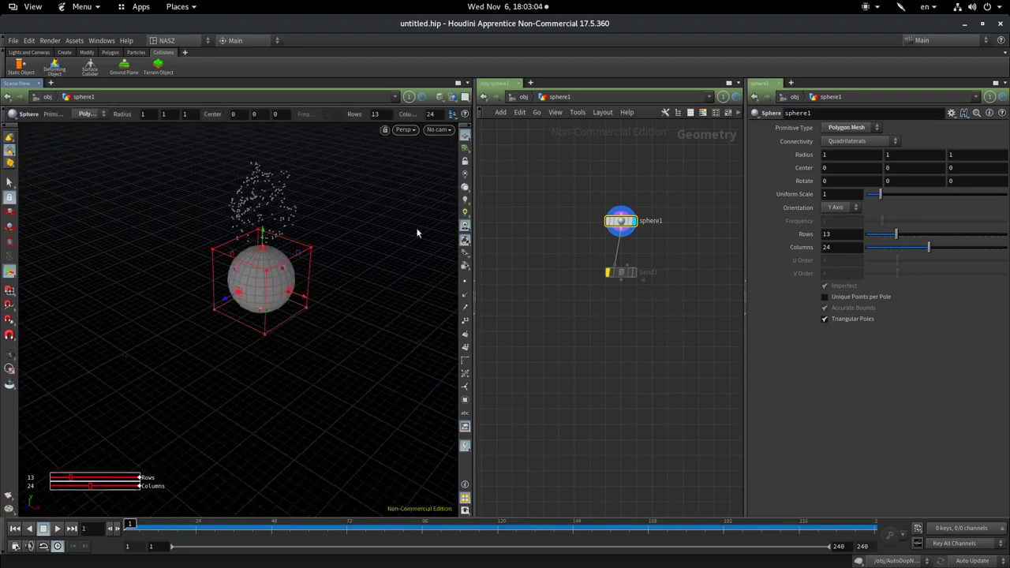
click(528, 96)
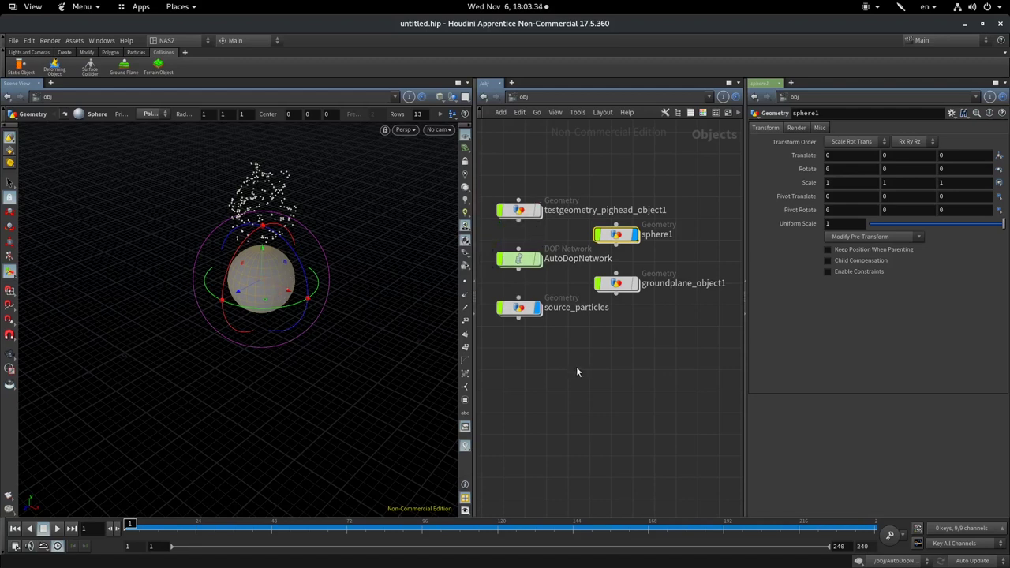
middle_drag(575, 360, 618, 369)
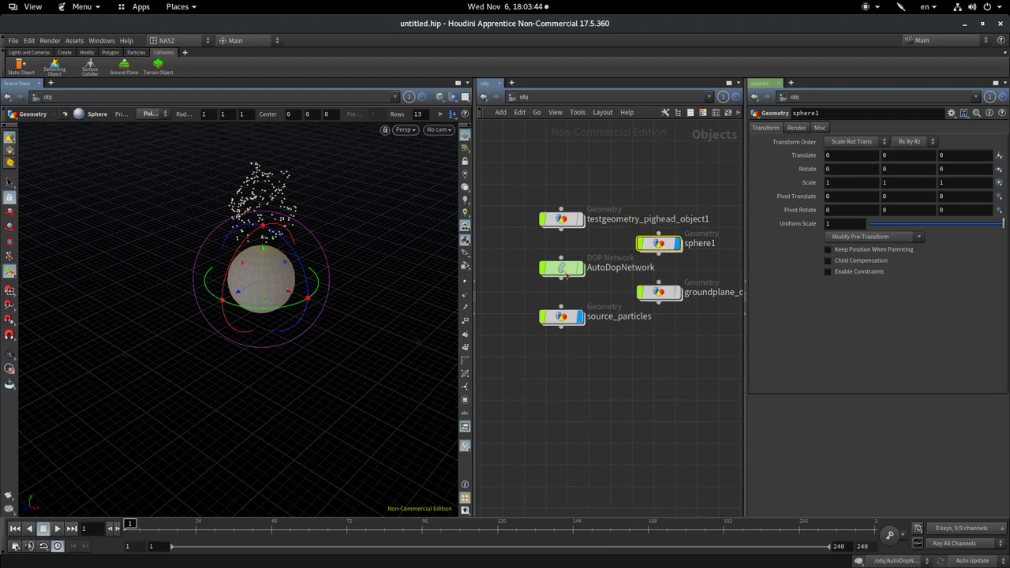
Enter AutoDopNetwork, lay out all its nodes, and inspect the sphere1 Static Object
double_click(560, 269)
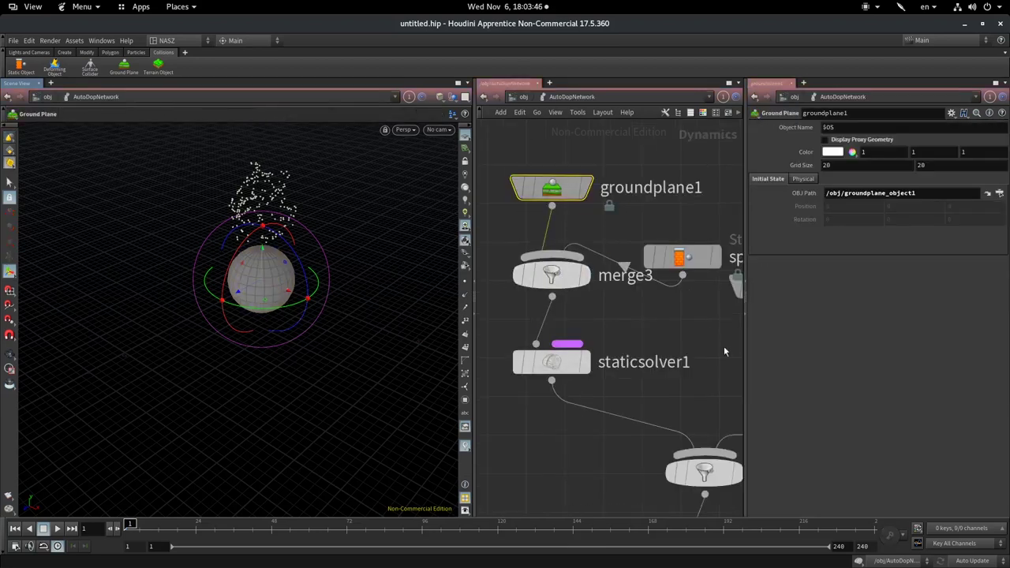
scroll(703, 361, up, 2)
key(l)
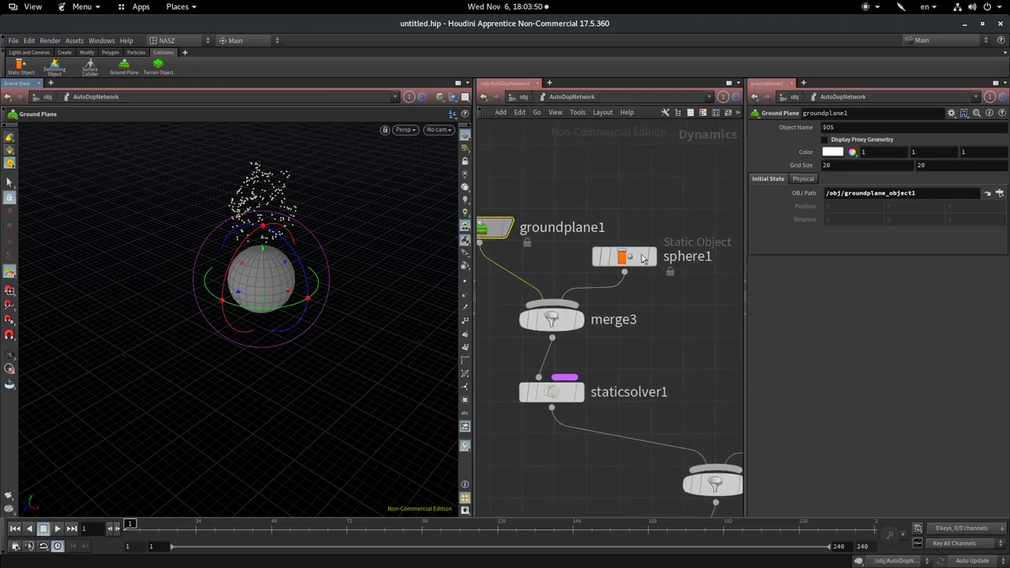
click(635, 262)
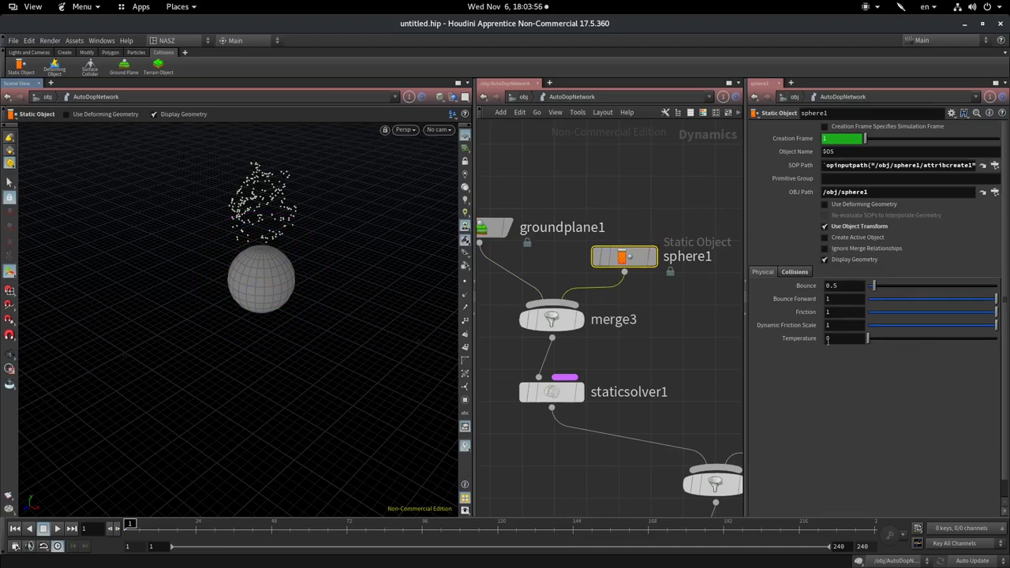
Check popobject1, then open sphere1's Collisions tab showing proxy volume /obj/sphere1/VDB
middle_drag(712, 209, 513, 217)
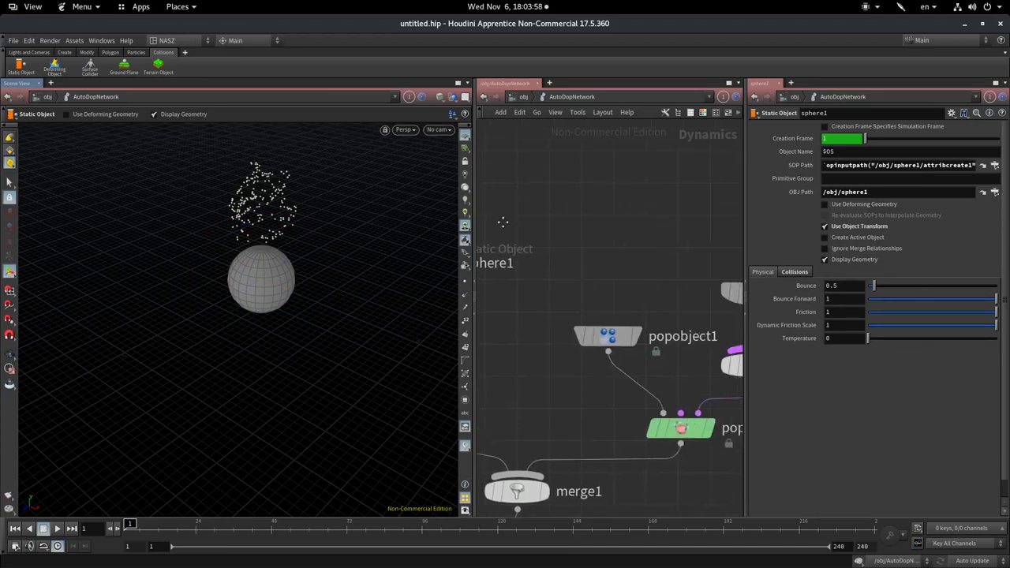
scroll(511, 237, down, 2)
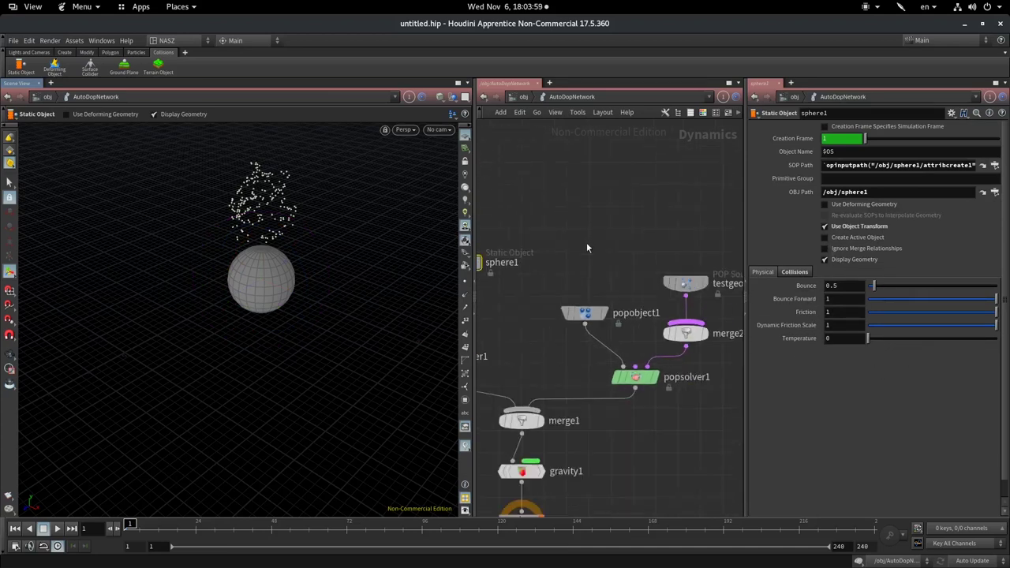
click(583, 313)
middle_drag(586, 199, 661, 214)
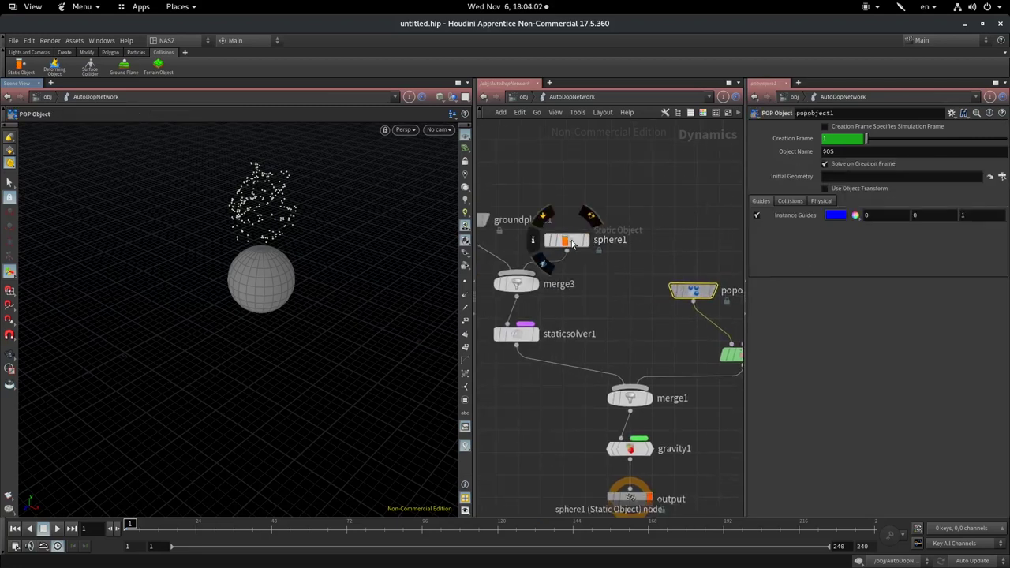
click(573, 243)
click(799, 273)
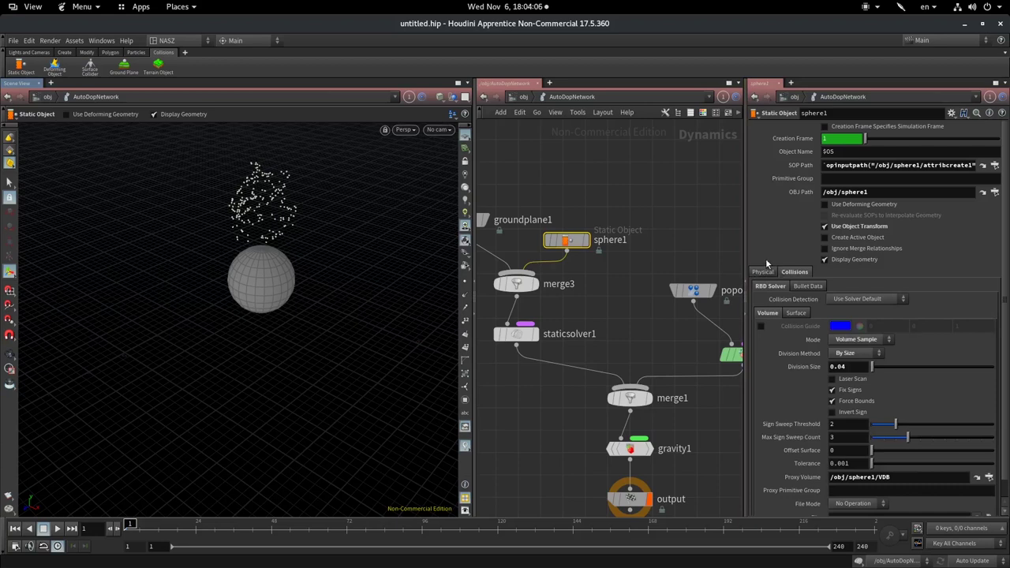
Play to frame 45 watching the splash low, turn off sphere1's Display Geometry, return to /obj
click(57, 530)
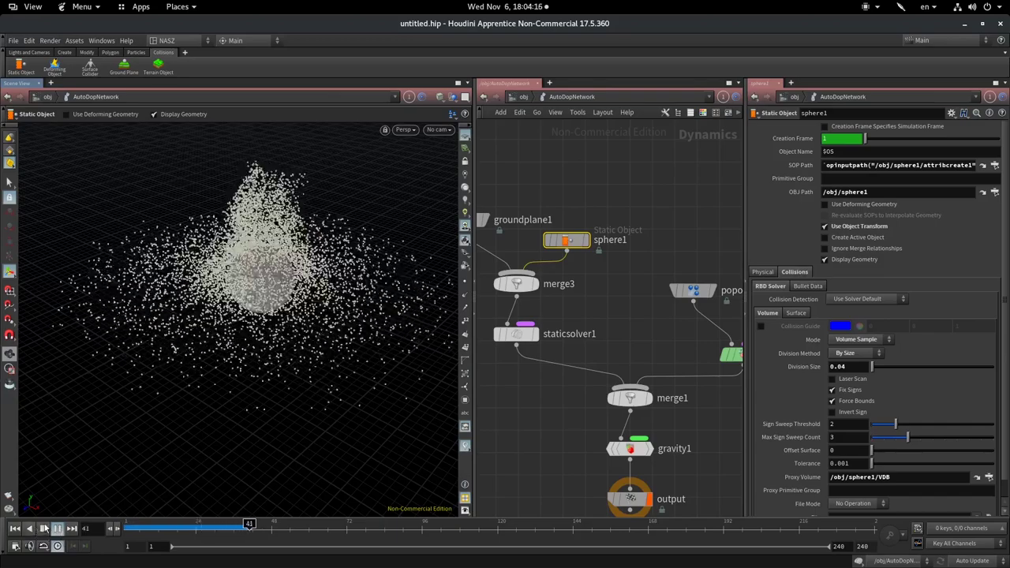
key(Escape)
drag(248, 338, 203, 297)
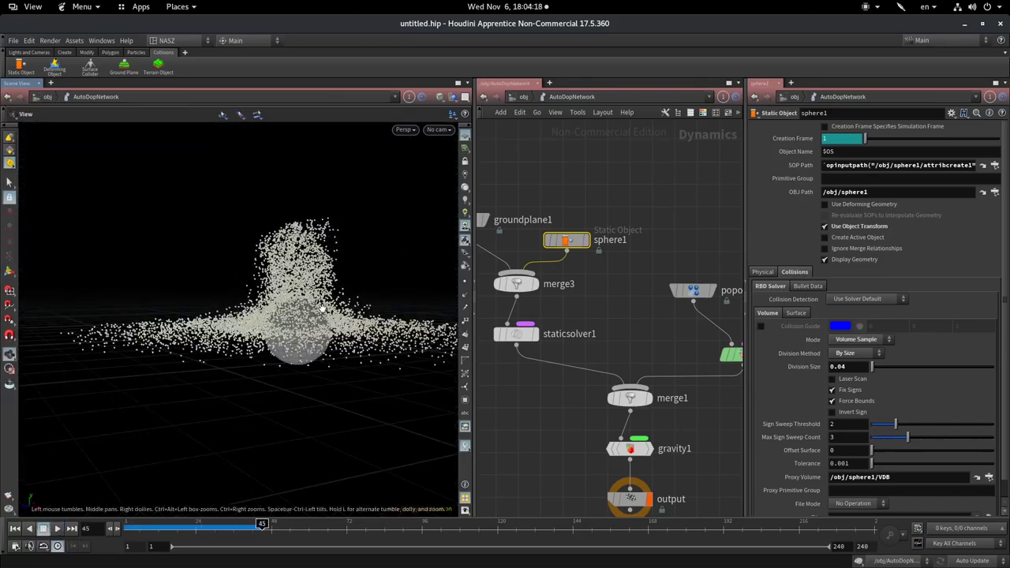
scroll(305, 307, up, 5)
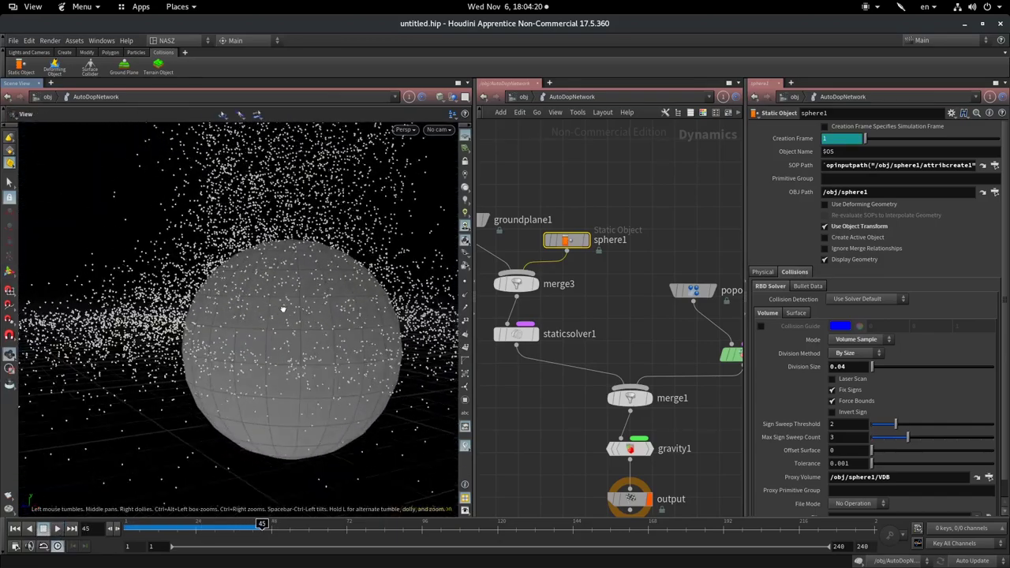
drag(283, 309, 305, 299)
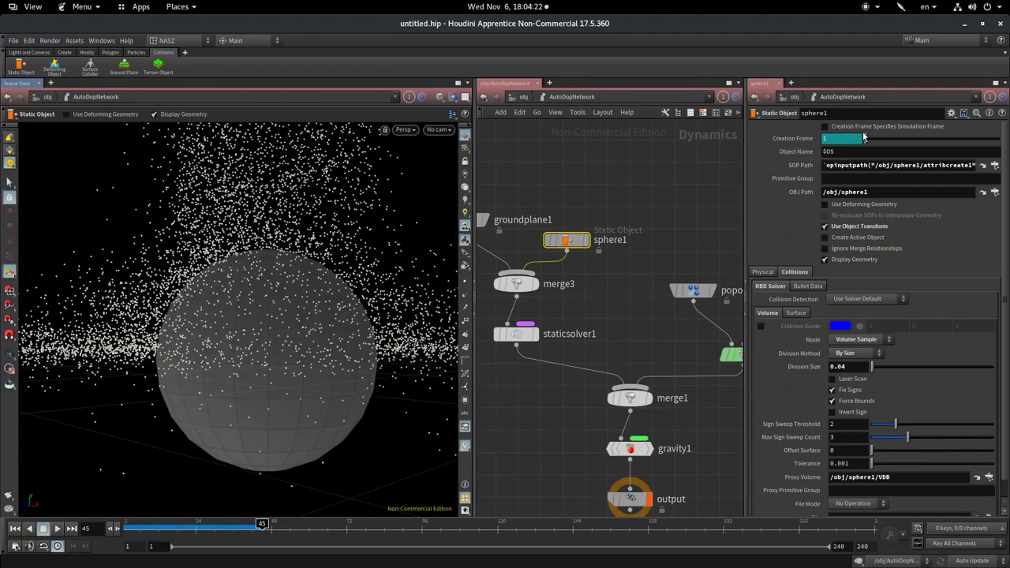
click(825, 260)
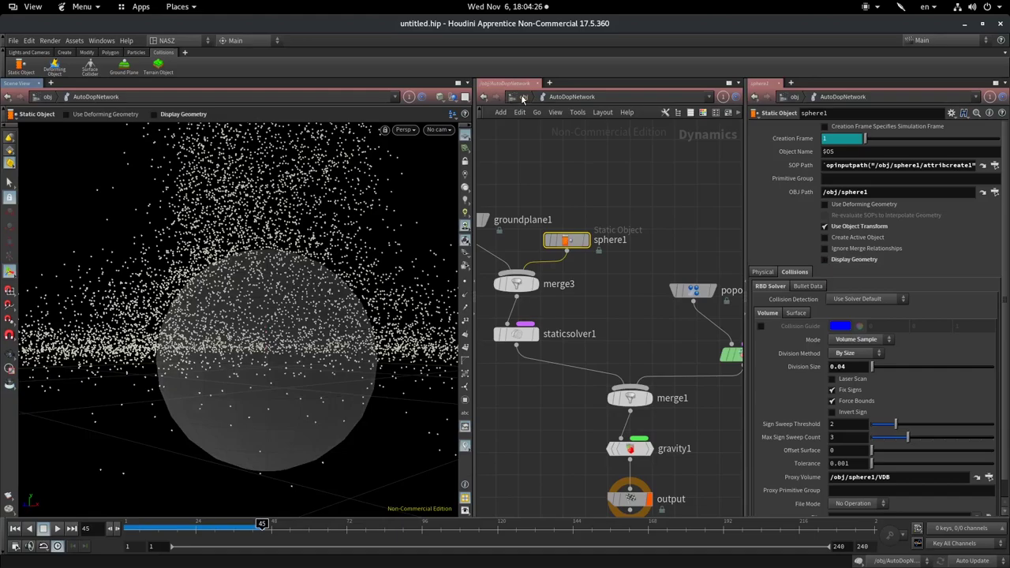
click(522, 96)
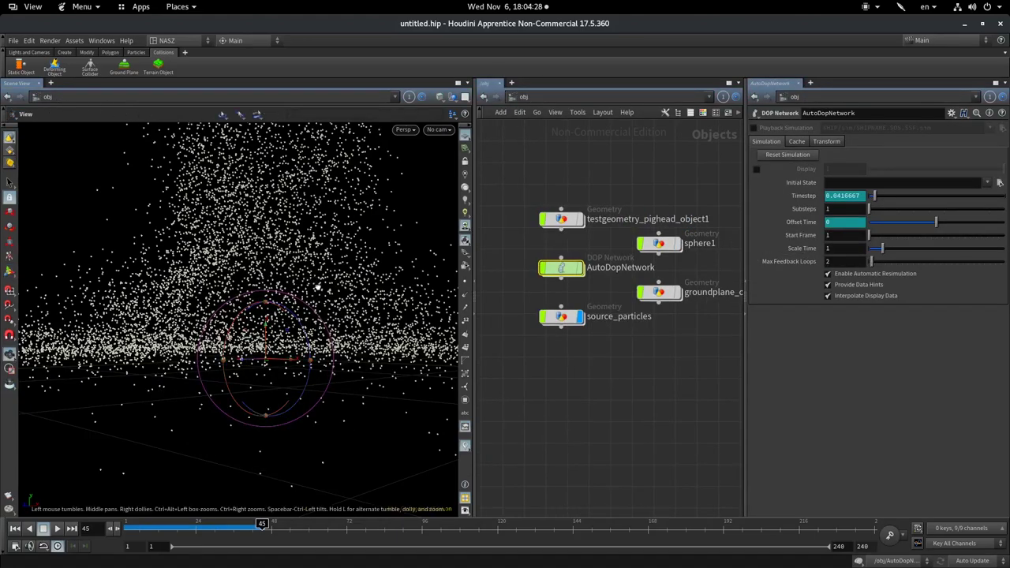
Set the playhead back to frame 16 and orbit to a new angle on the particles
drag(317, 286, 299, 300)
click(168, 524)
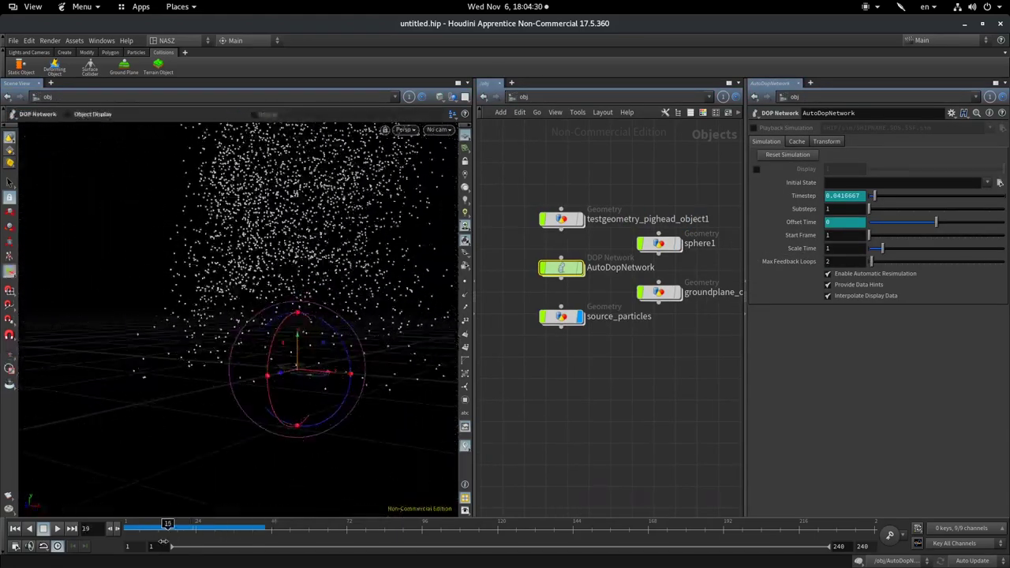
click(170, 524)
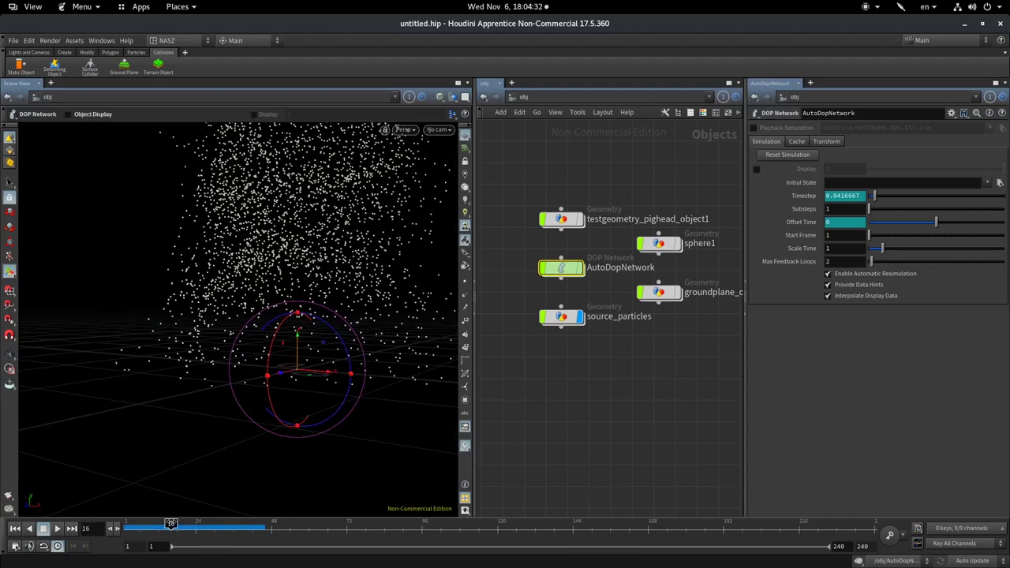
mouse_move(395, 252)
mouse_down()
mouse_move(419, 302)
mouse_move(383, 252)
mouse_move(242, 347)
mouse_up()
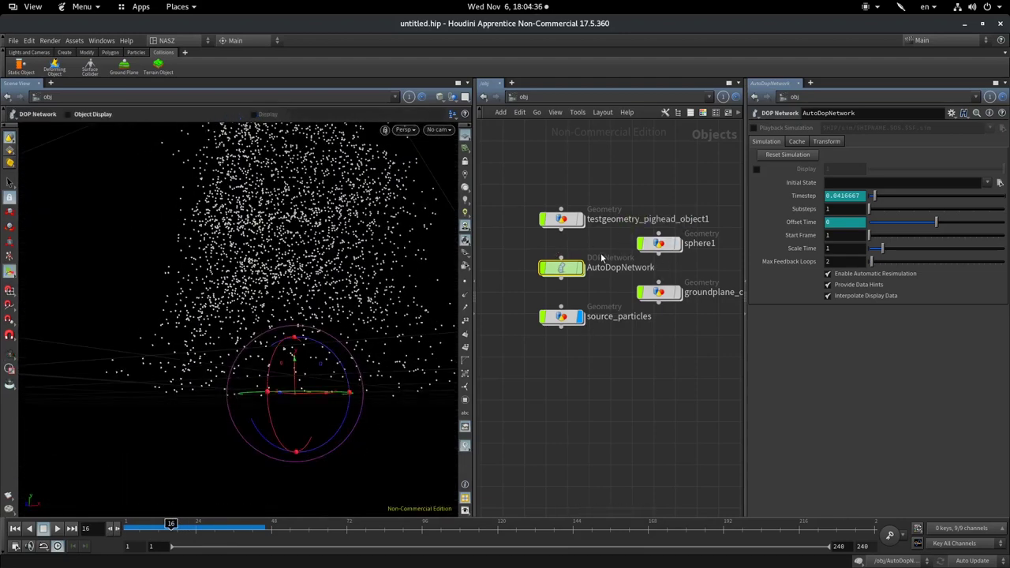
mouse_move(562, 268)
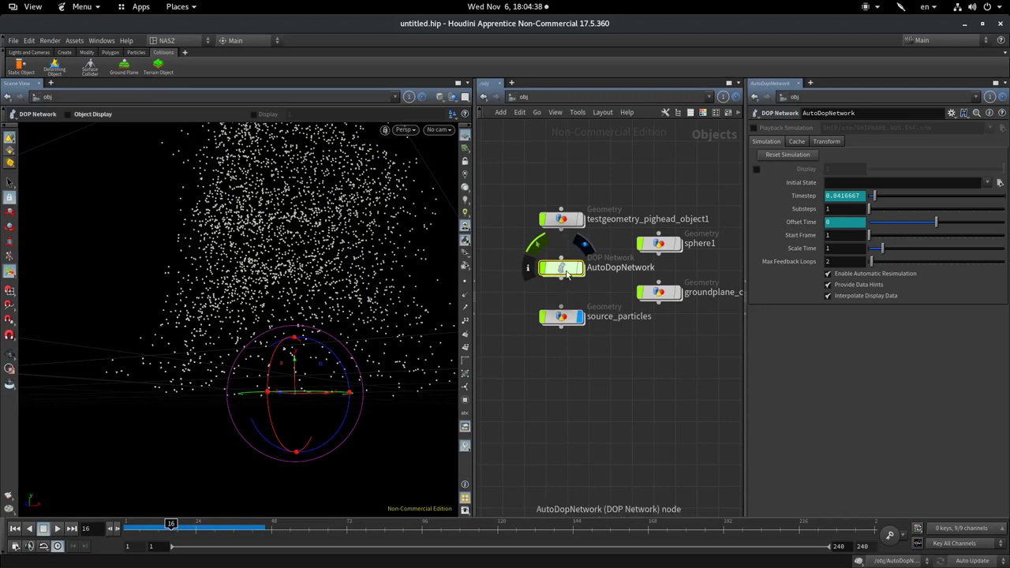
Visit AutoDopNetwork, go back to /obj, and dive into sphere1's geometry network
double_click(568, 269)
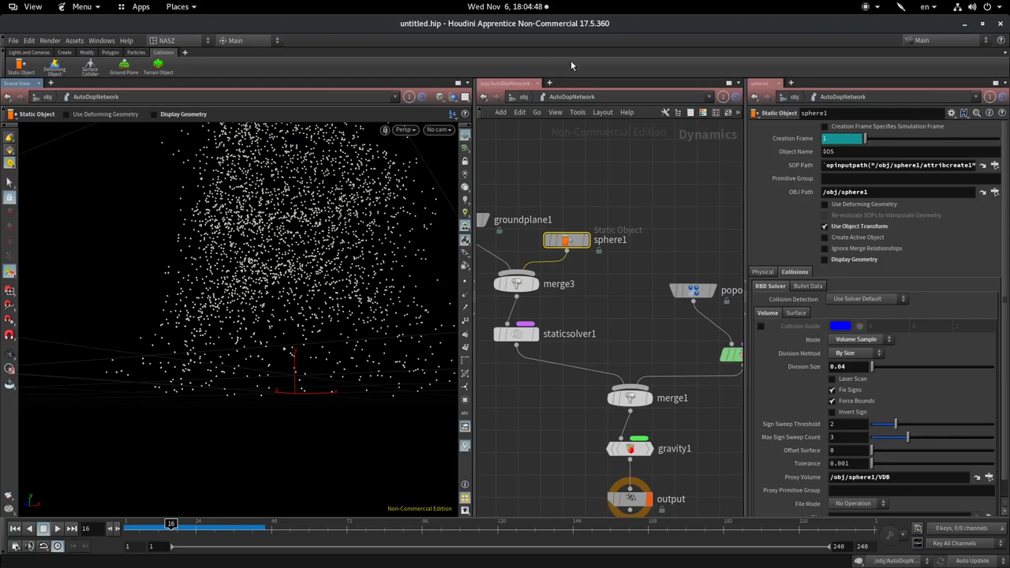
click(524, 96)
click(557, 147)
click(511, 97)
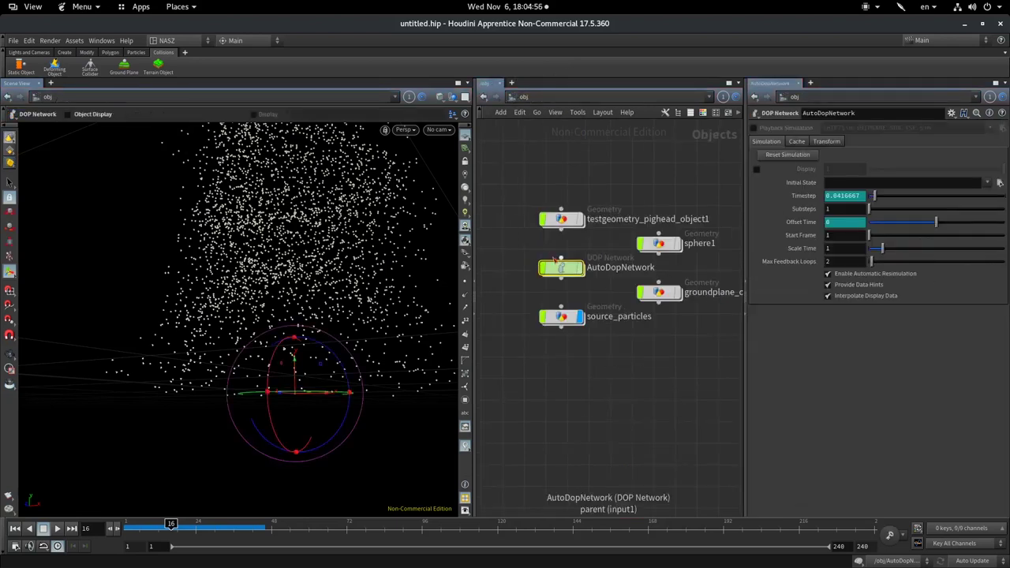
double_click(660, 245)
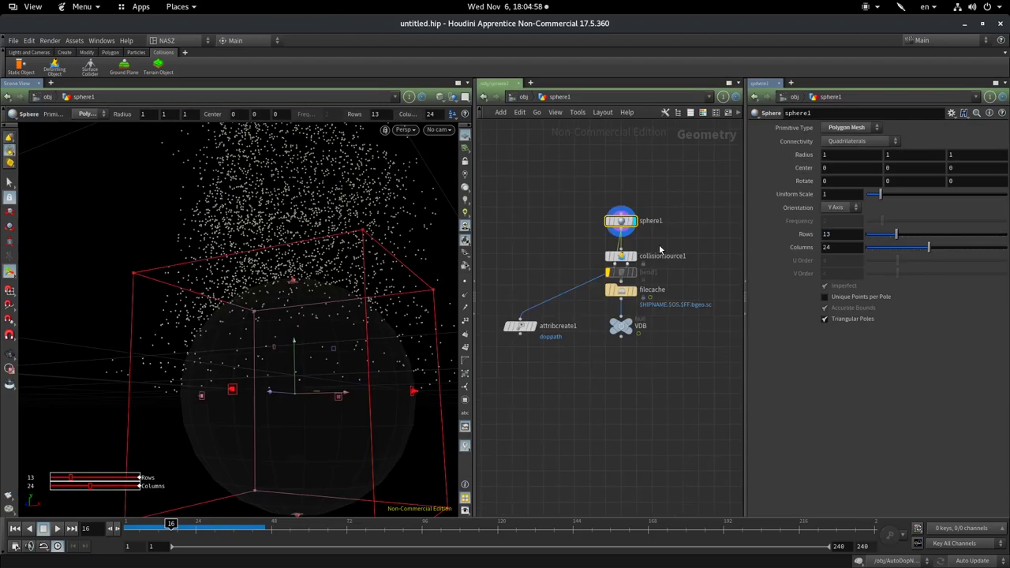
Lay out sphere1's network with attribcreate1 and filecache→VDB placed beneath collisionsource1, then select attribcreate1
scroll(643, 224, up, 3)
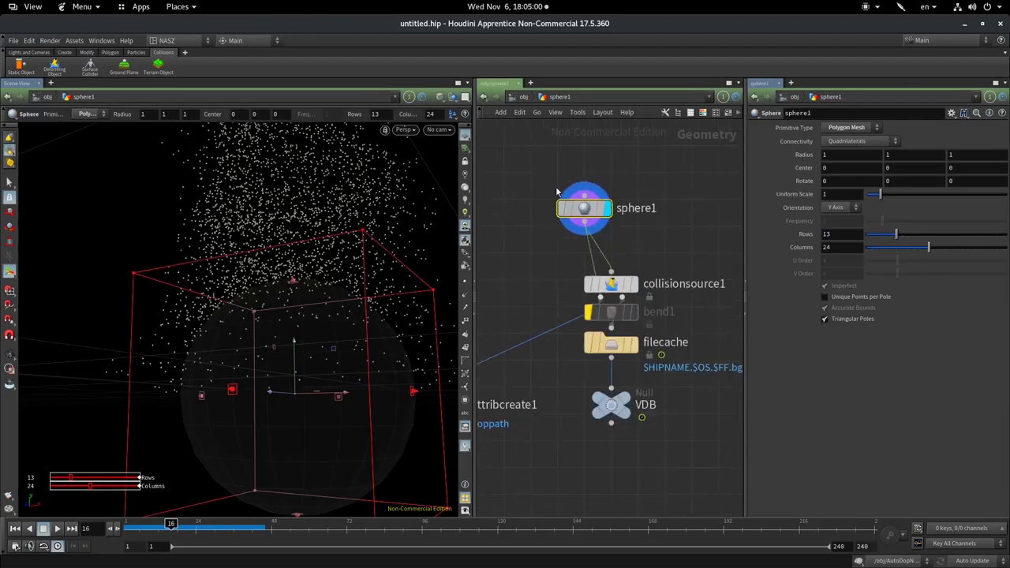
drag(596, 218, 540, 170)
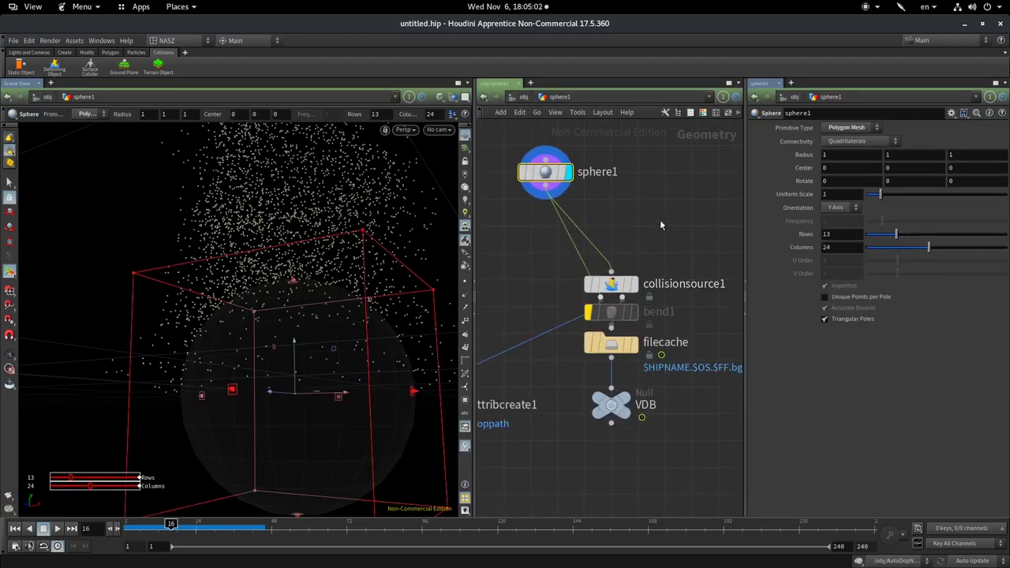
key(l)
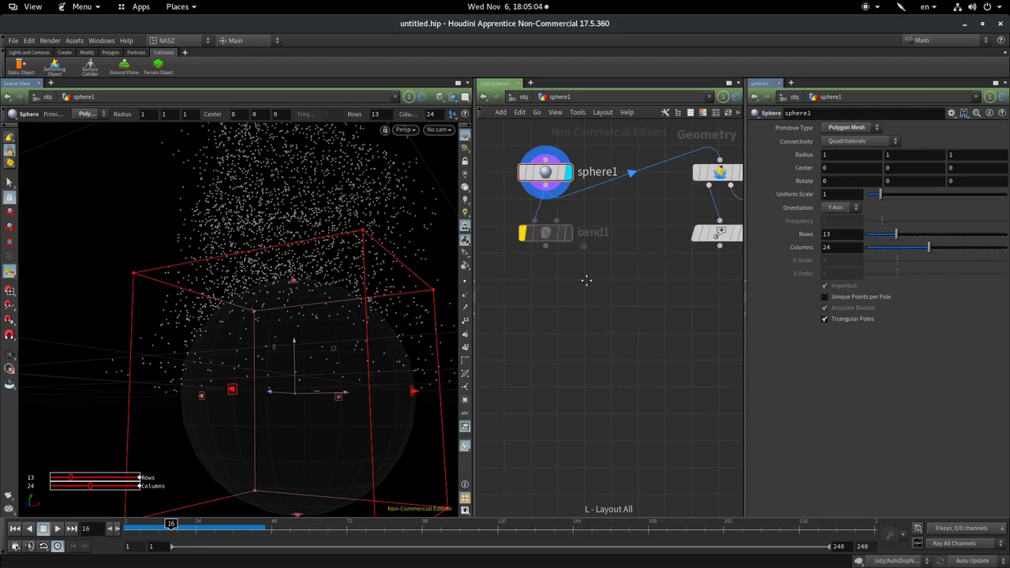
scroll(513, 316, down, 2)
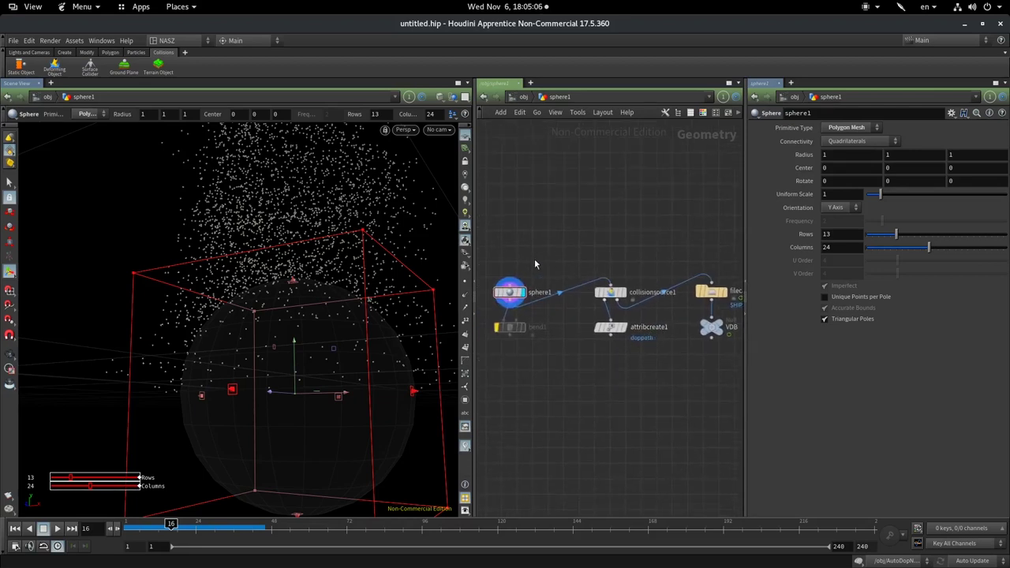
drag(509, 292, 645, 170)
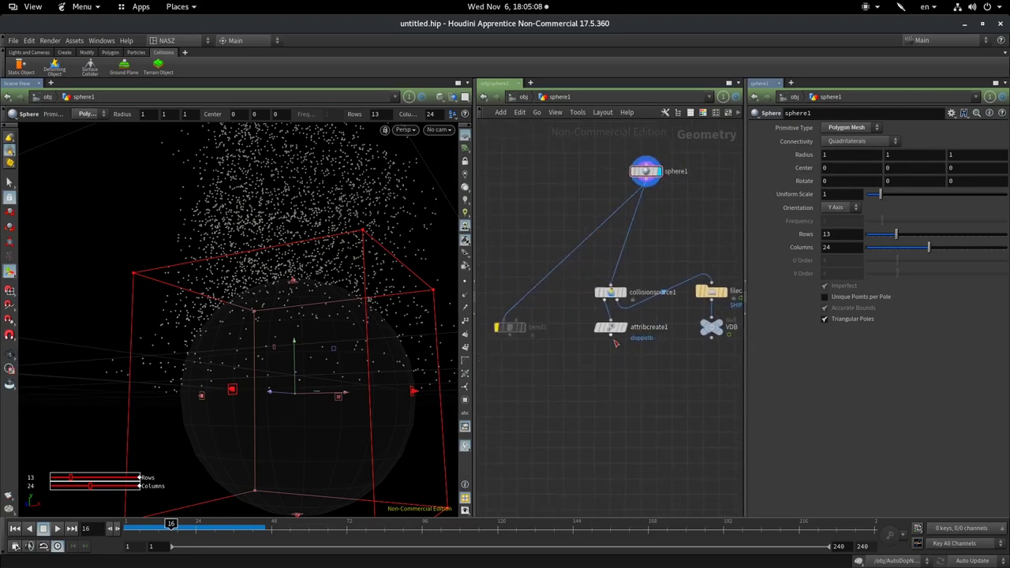
drag(610, 326, 569, 355)
drag(732, 251, 671, 386)
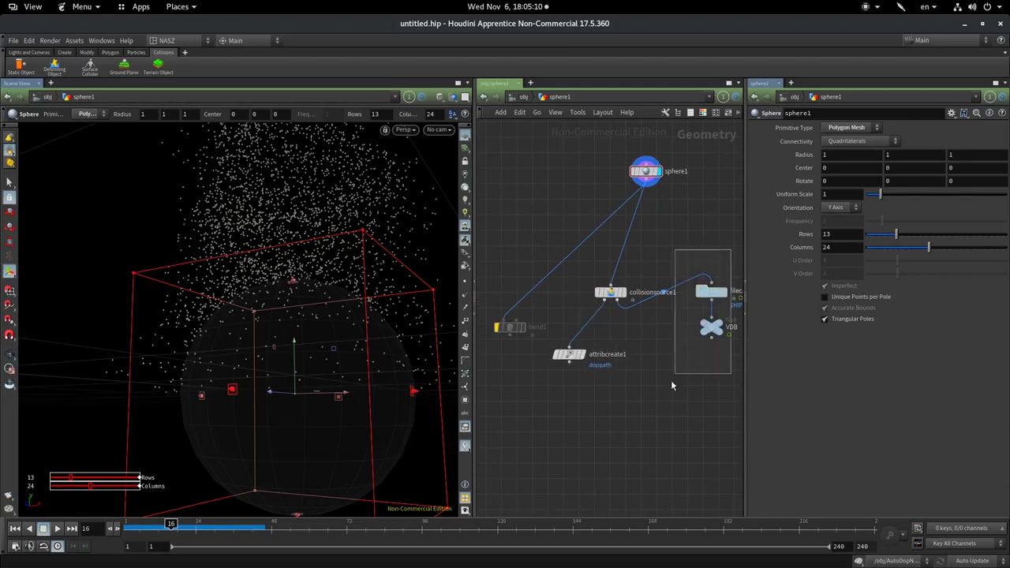
drag(711, 292, 658, 356)
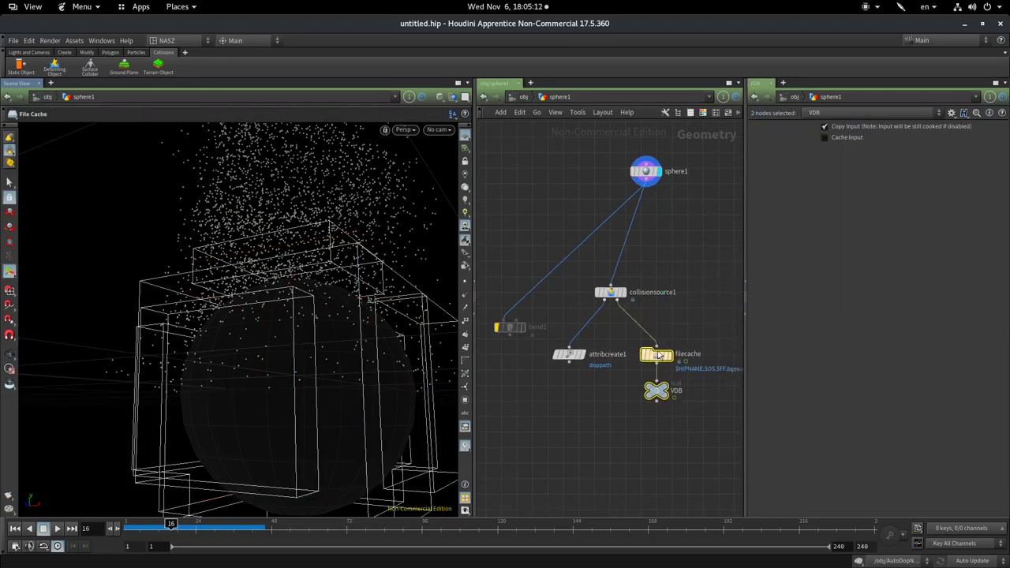
click(631, 377)
mouse_move(569, 355)
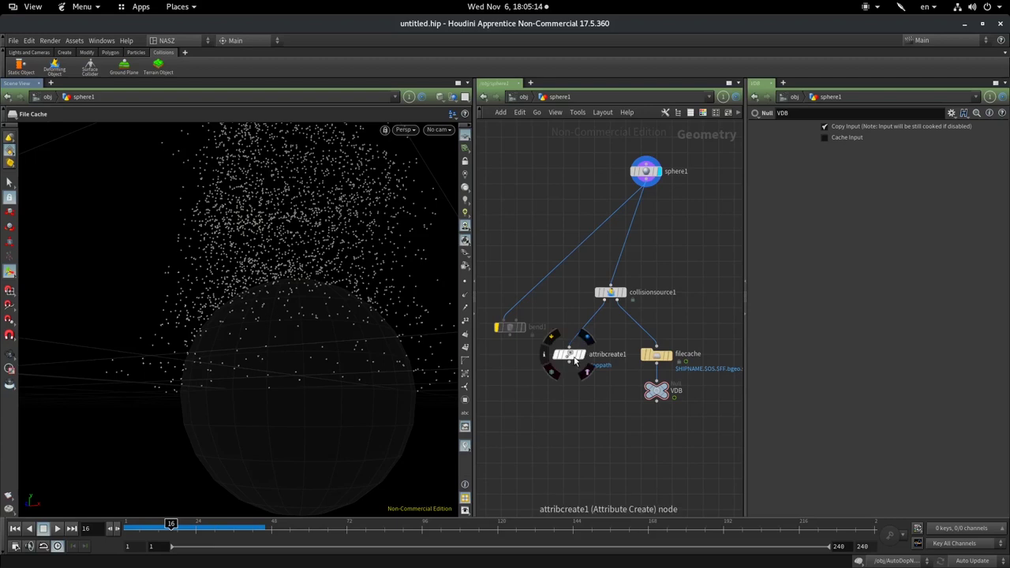
click(573, 356)
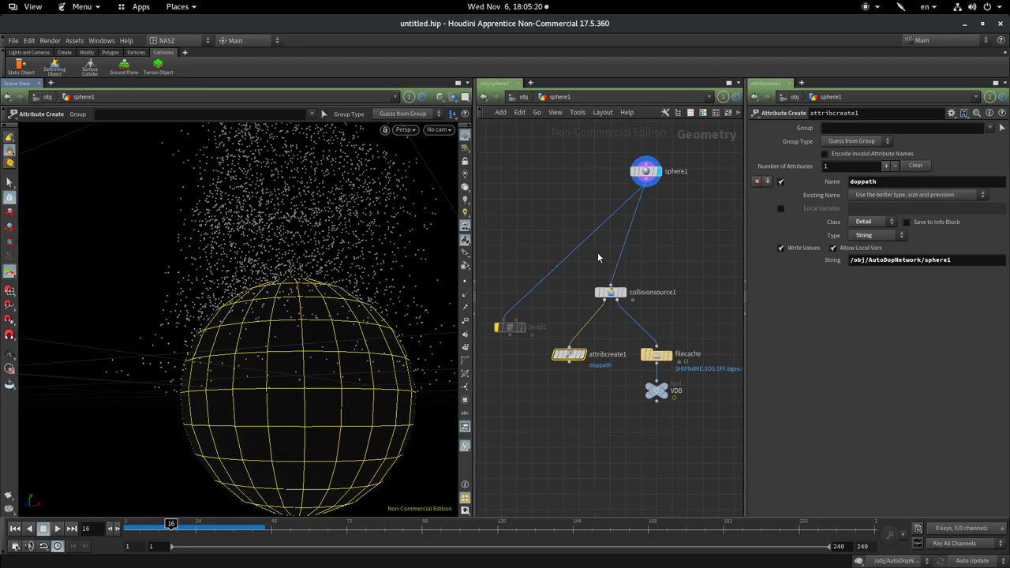
Wire bend1 between sphere1 and collisionsource1, then rewind to frame 1 and replay to frame 28
drag(509, 327, 626, 239)
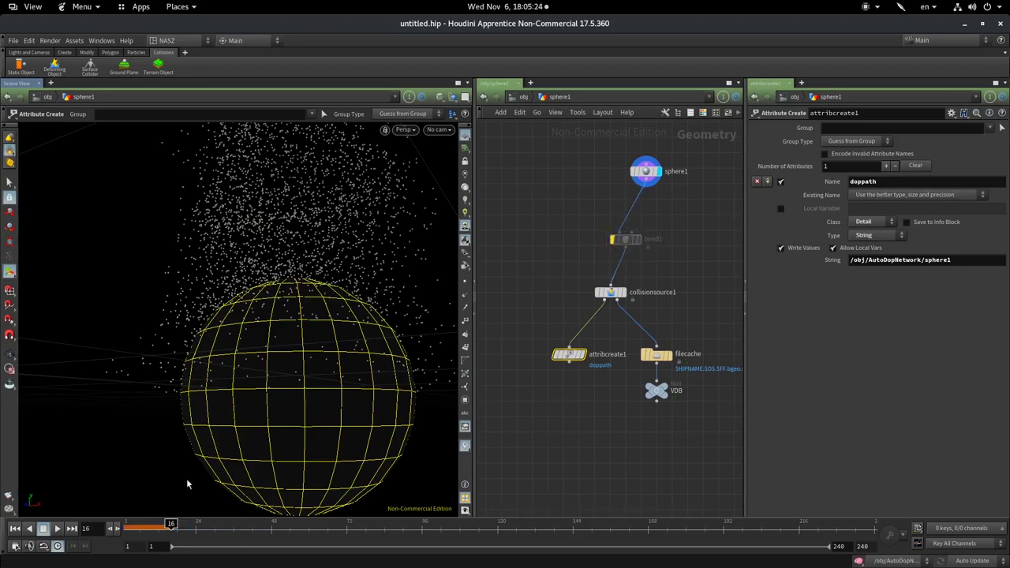
drag(158, 523, 70, 541)
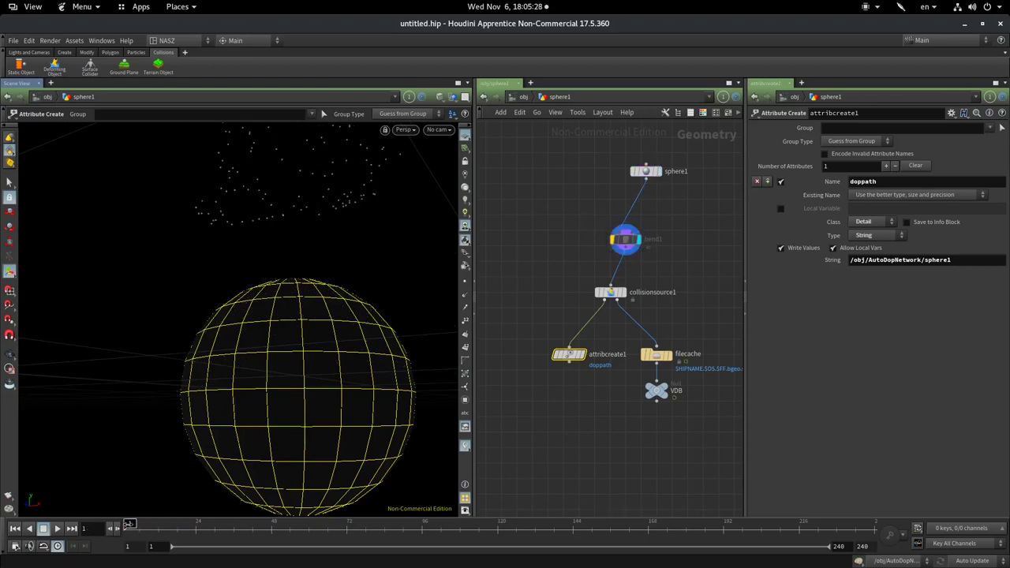
mouse_move(625, 240)
scroll(623, 240, up, 5)
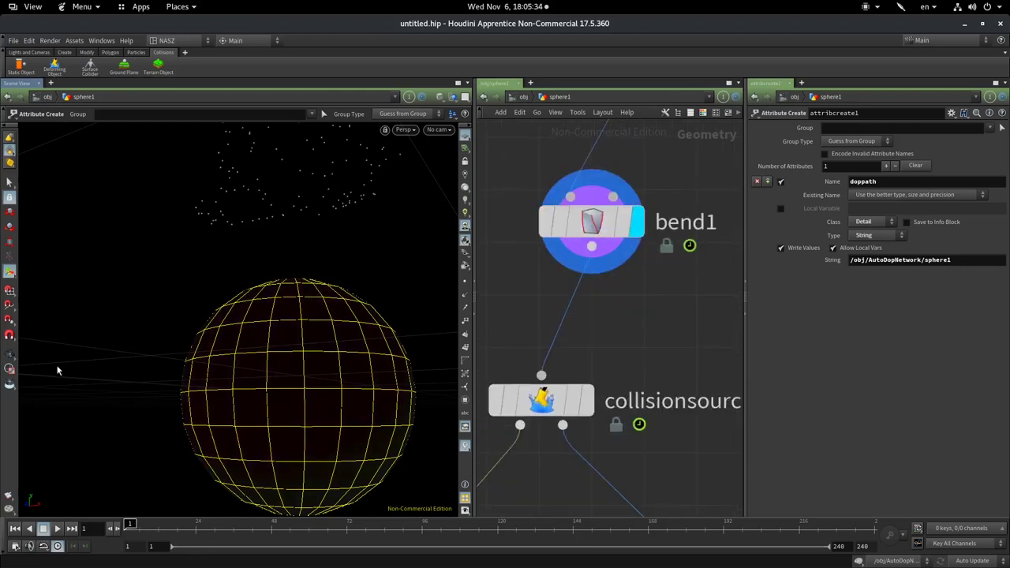
drag(130, 526, 256, 523)
Advance the simulation to frame 43 and orbit to view particles hitting the bent sphere
key(Escape)
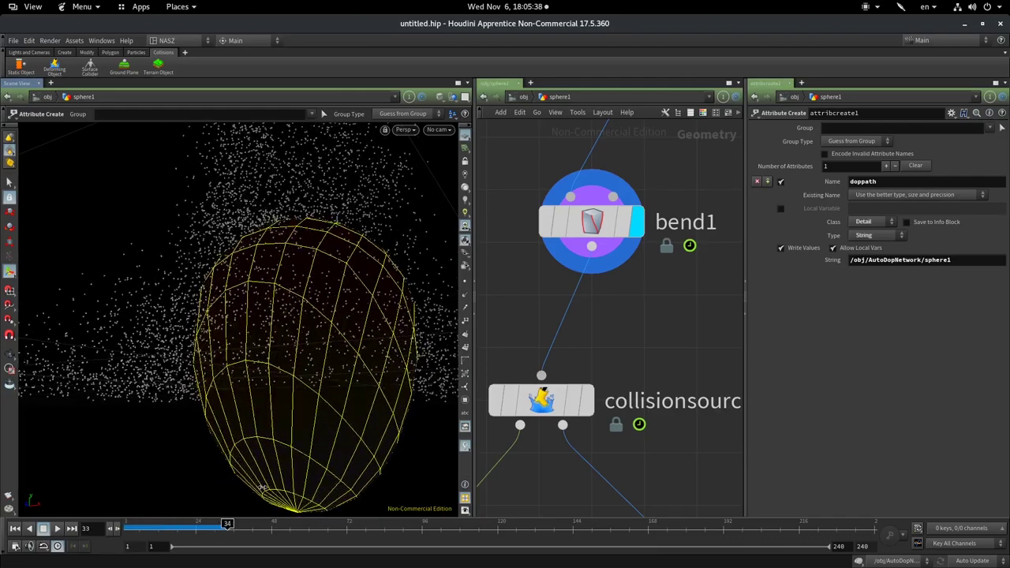
mouse_move(343, 331)
mouse_down()
mouse_move(357, 284)
mouse_move(379, 275)
mouse_move(224, 384)
mouse_move(190, 372)
mouse_move(332, 208)
mouse_up()
key(Return)
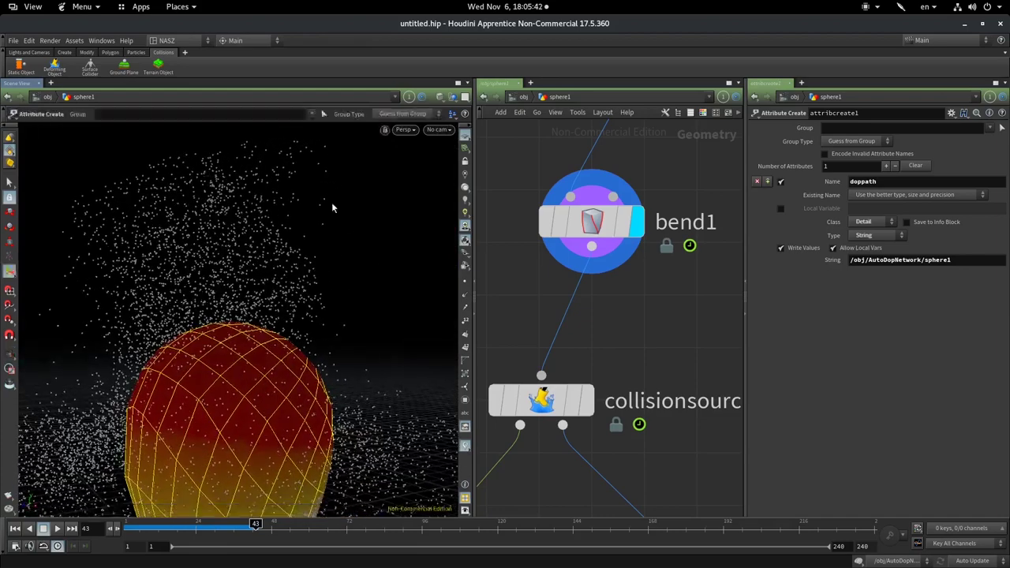
key(Escape)
mouse_move(277, 352)
mouse_down()
mouse_move(357, 194)
mouse_move(258, 257)
mouse_up()
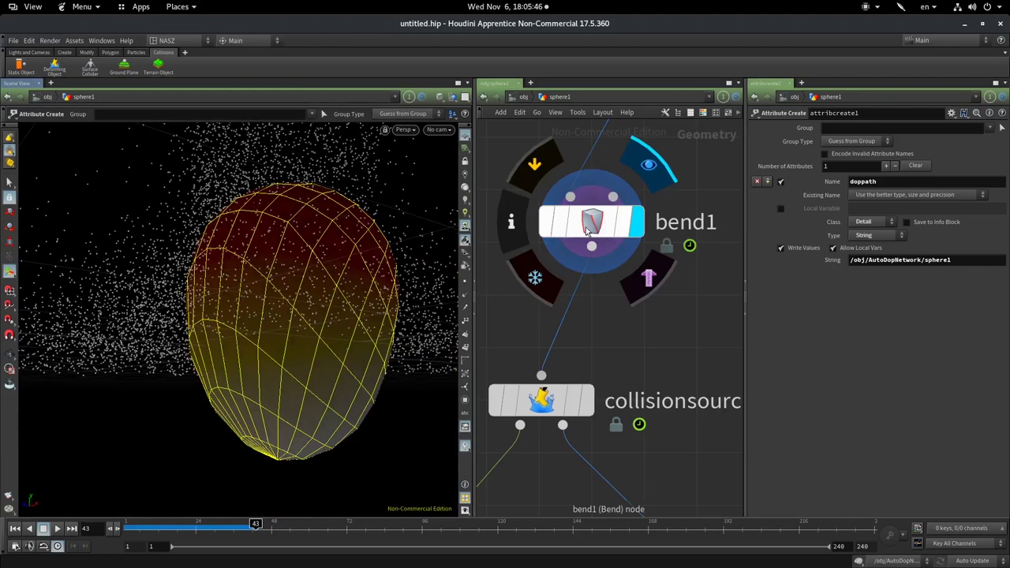
At the object level, briefly show sphere1's geometry to inspect it, then hide it again
click(523, 96)
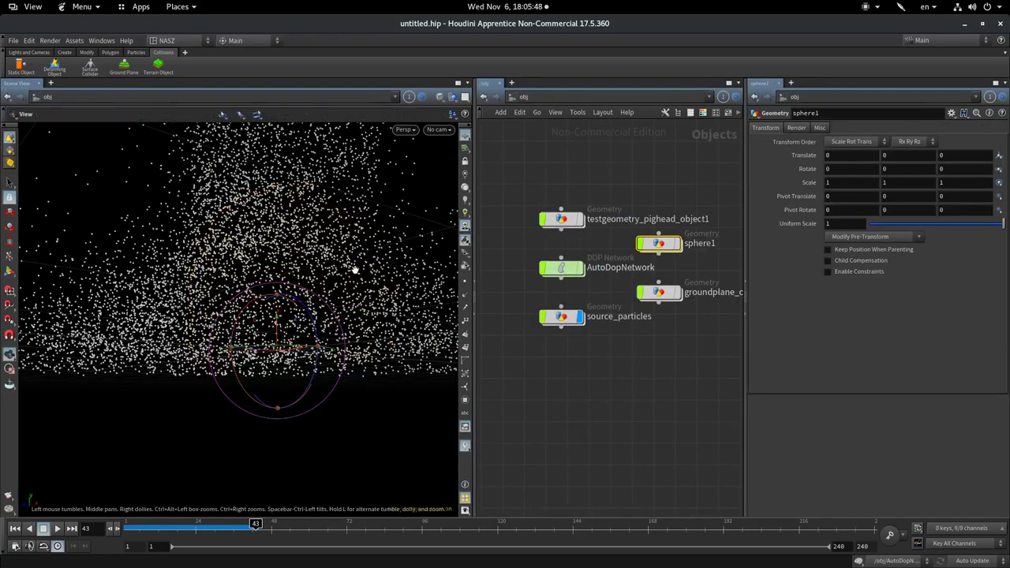
alt+drag(354, 269, 339, 268)
click(676, 243)
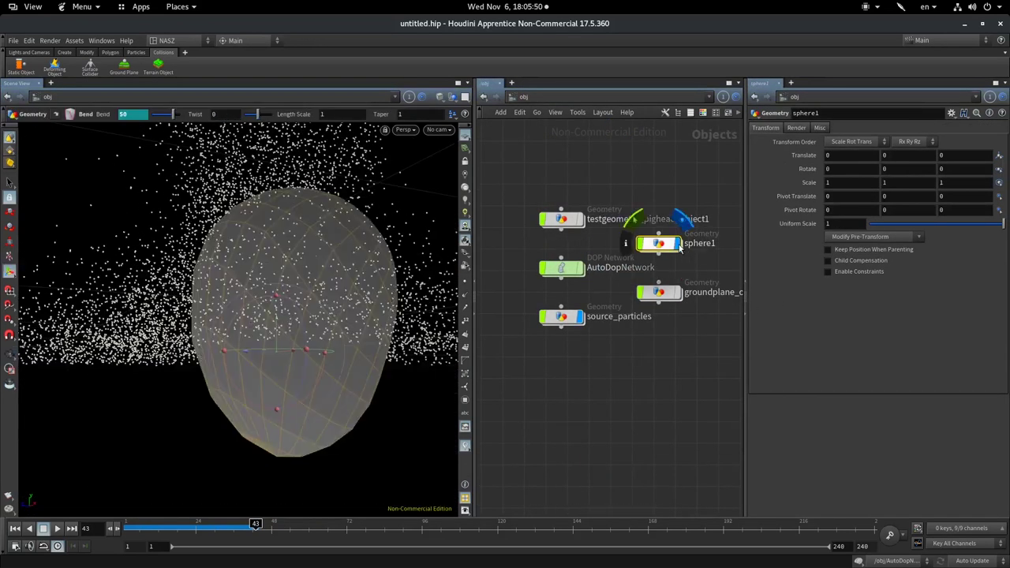
alt+drag(367, 237, 334, 244)
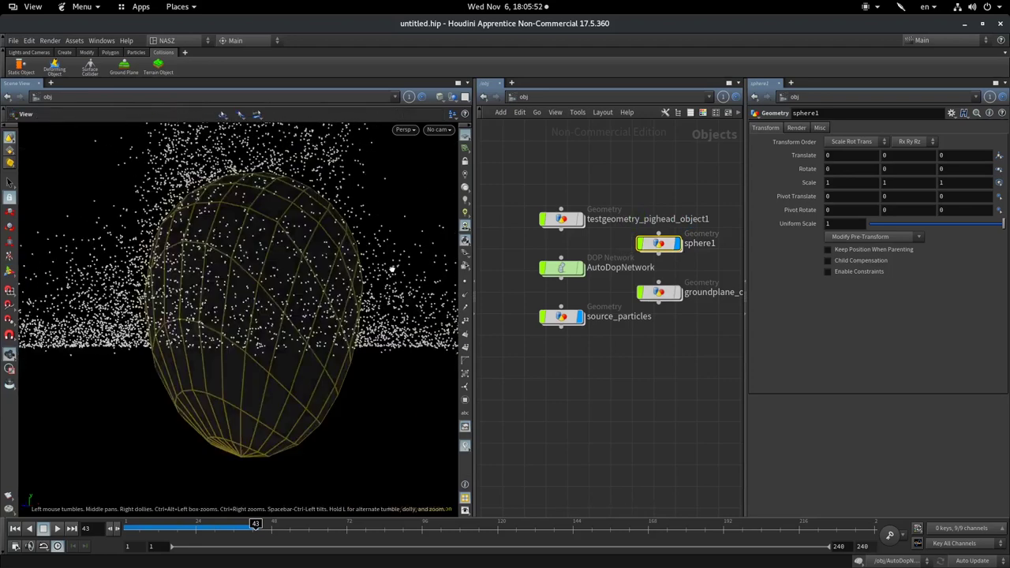
click(676, 244)
Inside AutoDopNetwork, toggle the sphere1 Static Object's bypass flag and rewind to frame 1
double_click(559, 269)
middle_drag(607, 268, 631, 314)
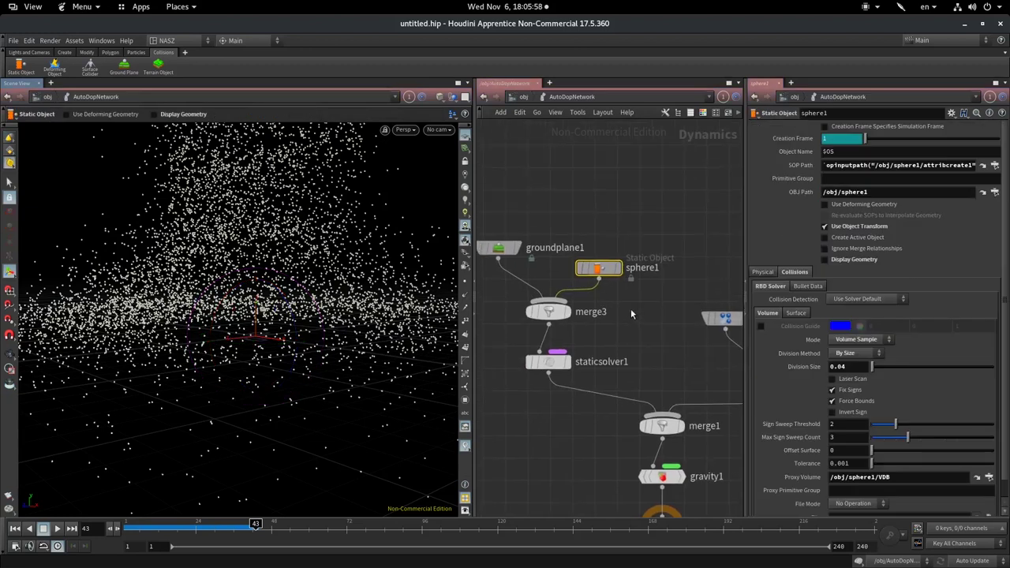
mouse_move(598, 269)
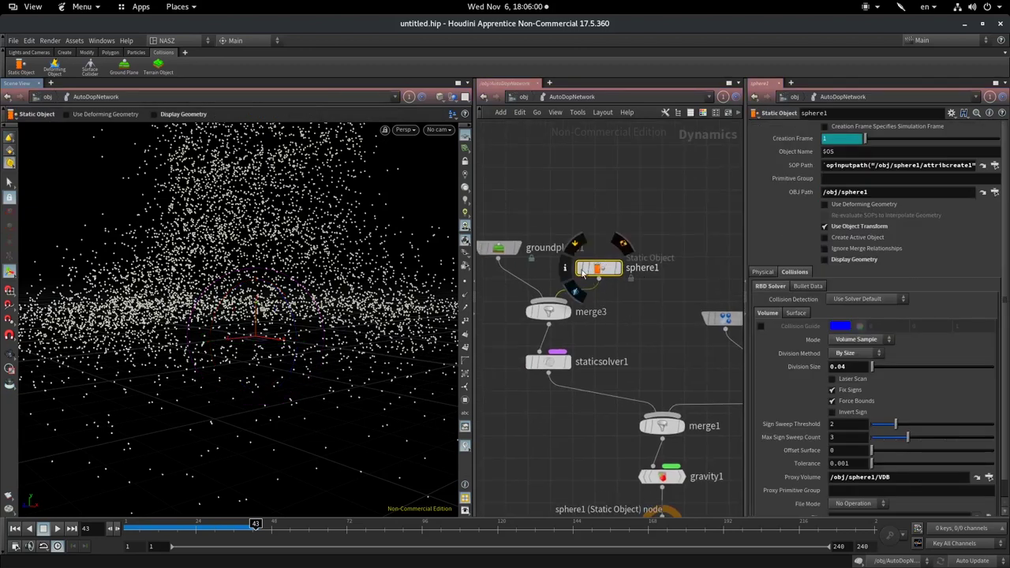
click(582, 269)
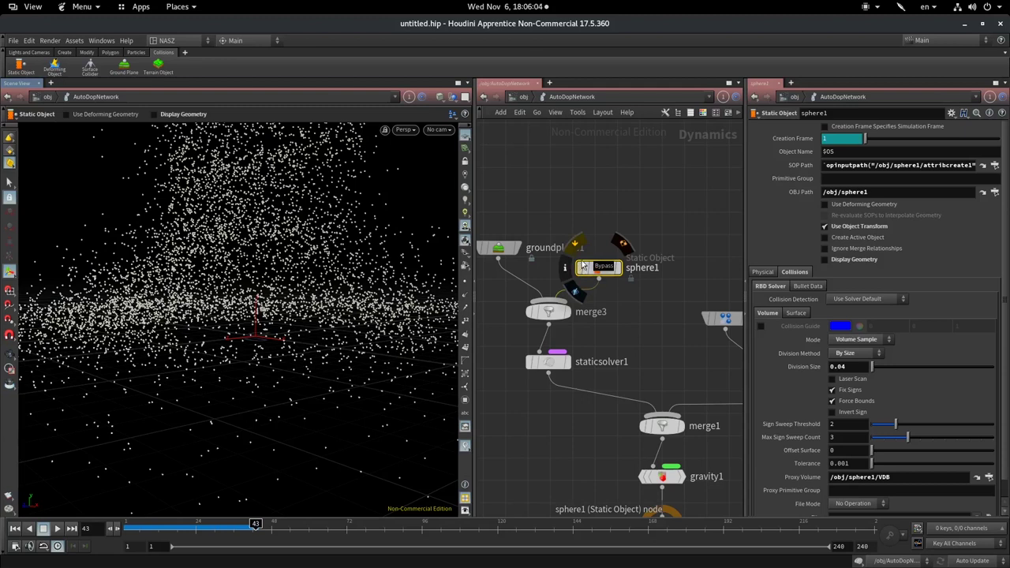
click(581, 268)
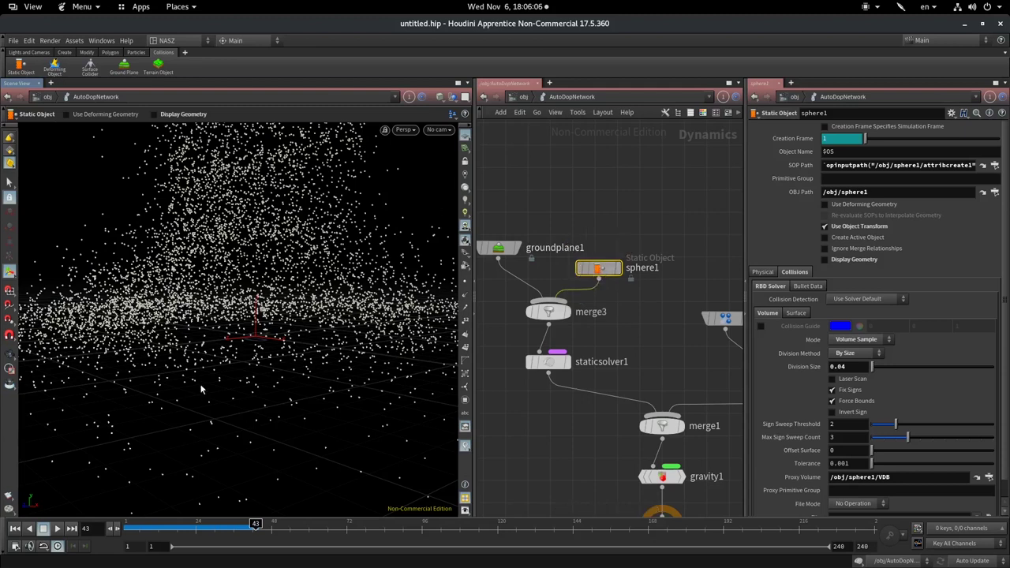
drag(157, 537, 63, 523)
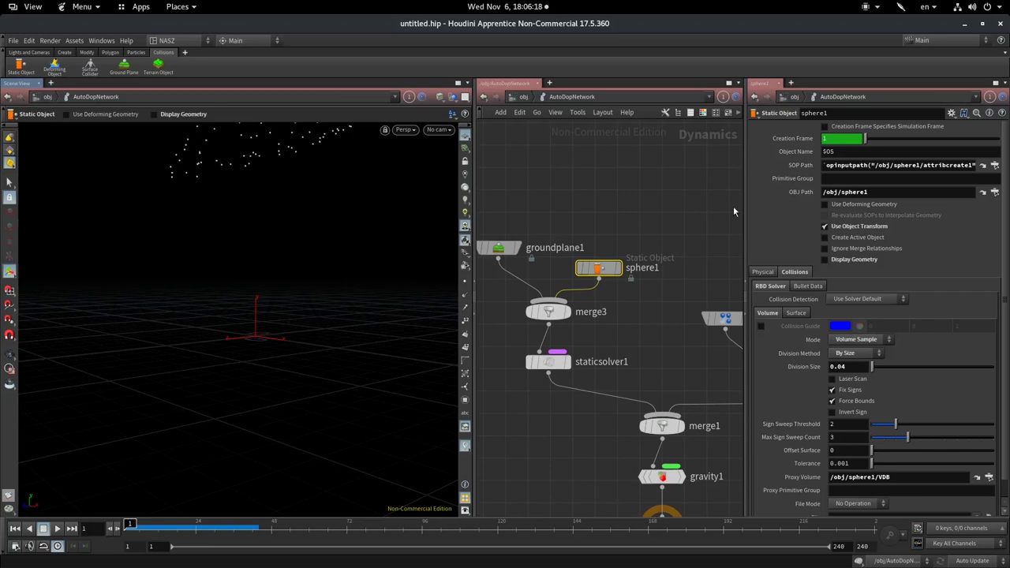
Enable Use Deforming Geometry and Display Geometry on the sphere1 static collider while playing
click(825, 206)
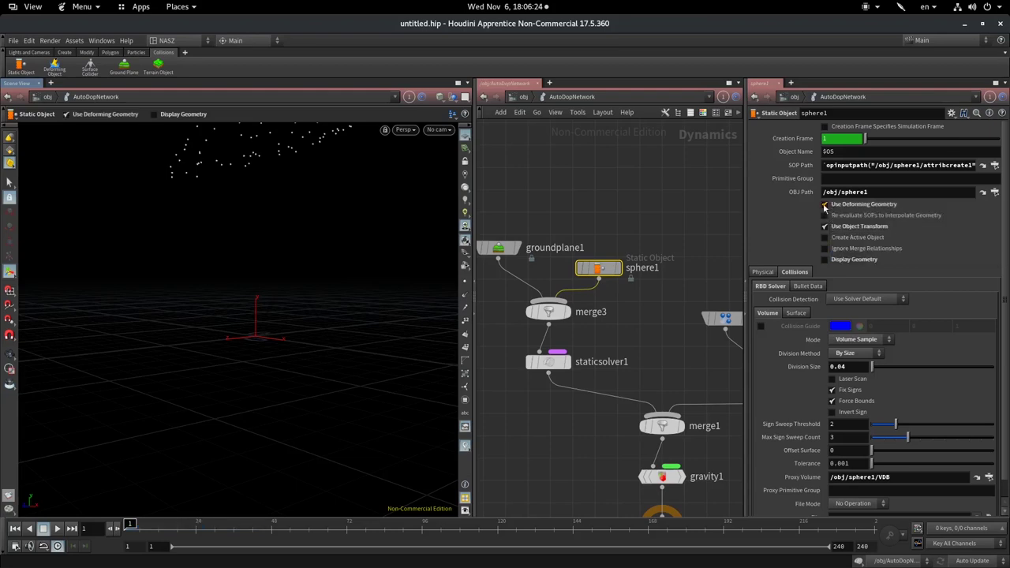
click(57, 530)
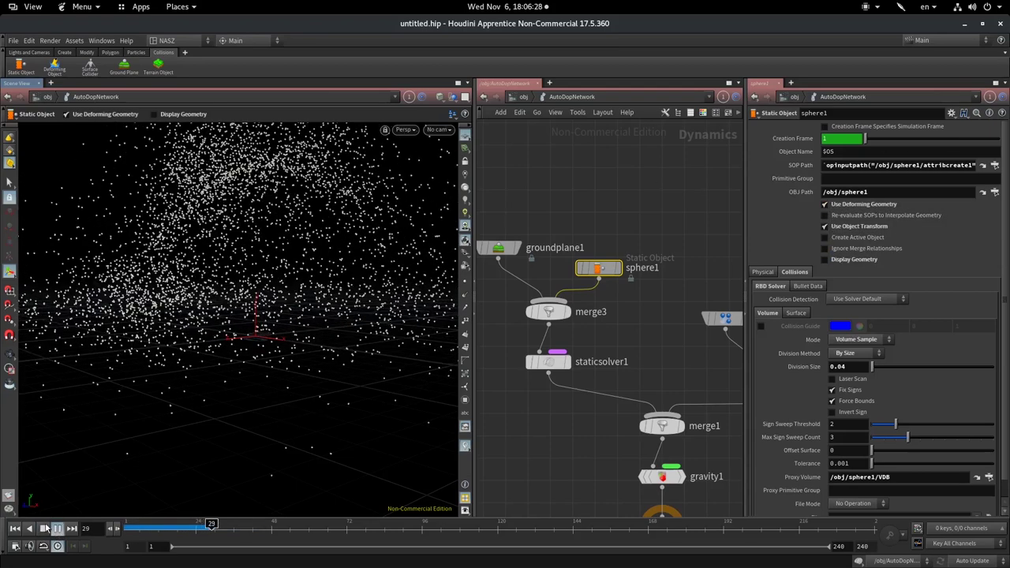
click(860, 266)
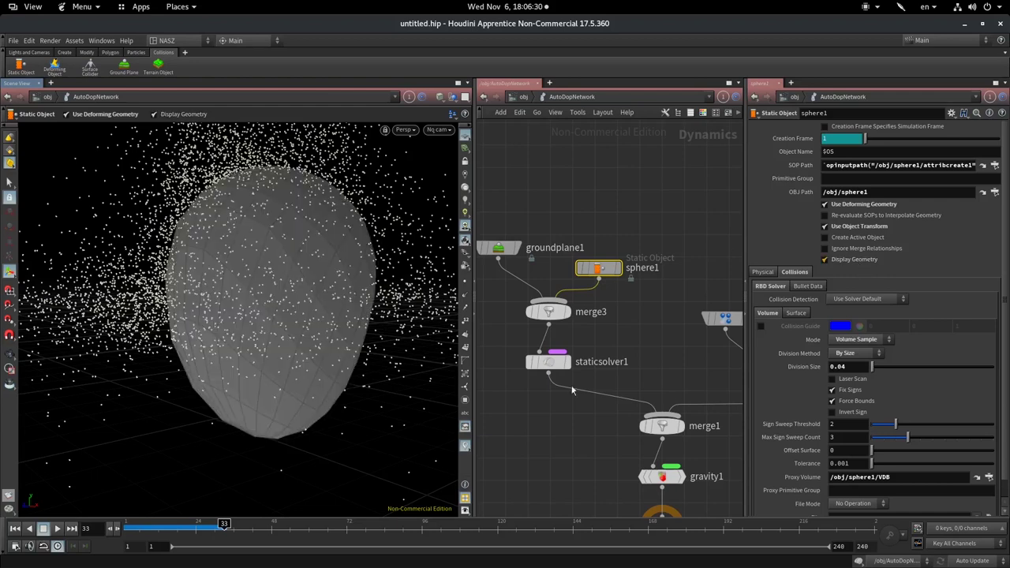
Scrub to frames 12, 3 and 19 to check collisions with the bending sphere
drag(196, 525, 150, 536)
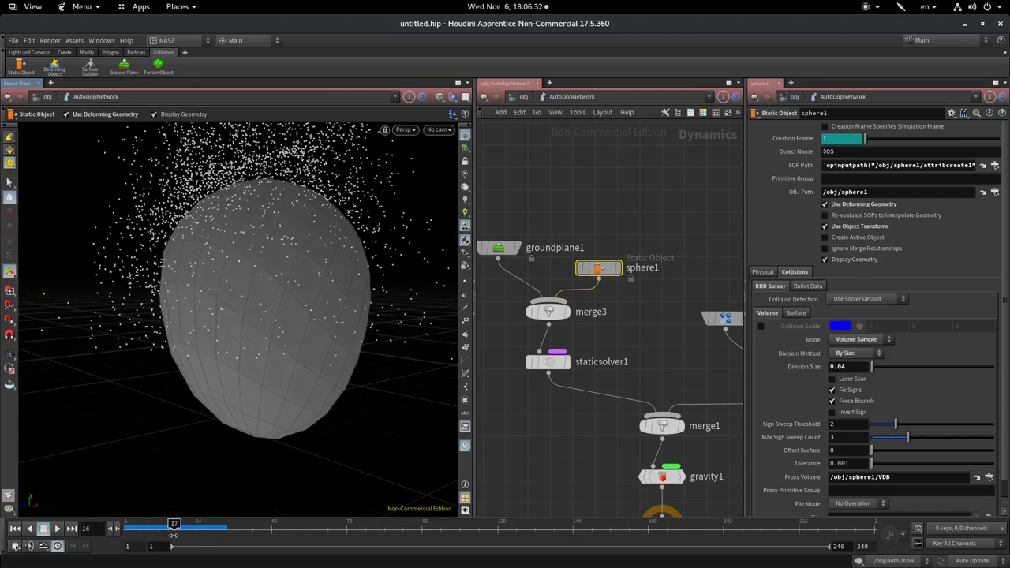
click(150, 538)
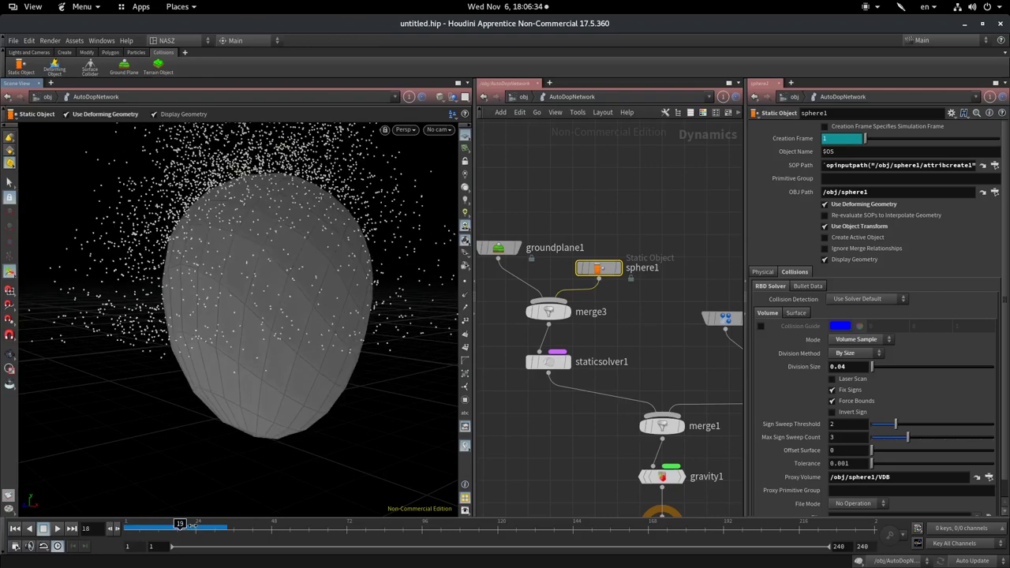
click(133, 527)
click(134, 528)
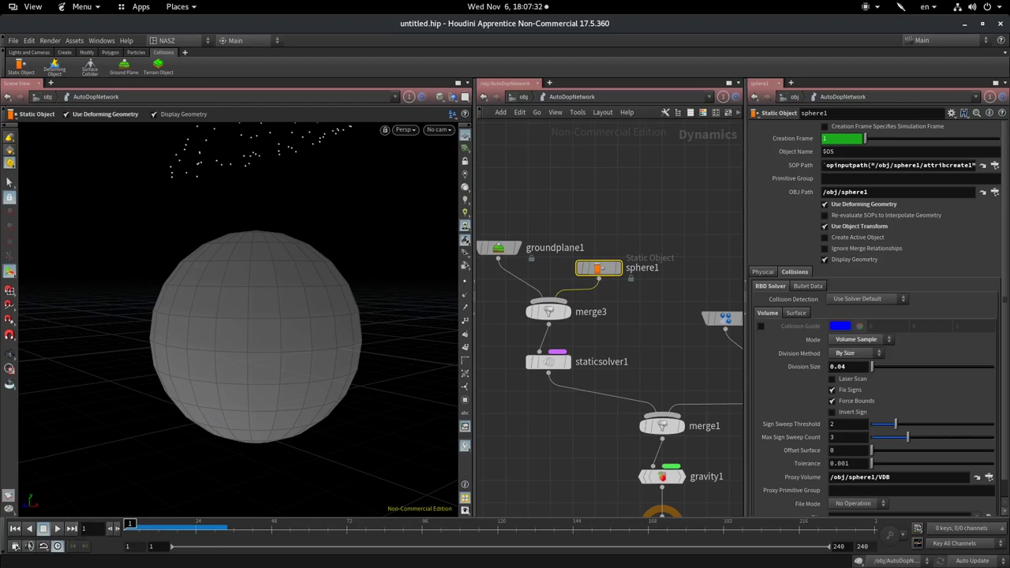
Select sphere1 at /obj, enter AutoDopNetwork, and play then reset the simulation
click(524, 97)
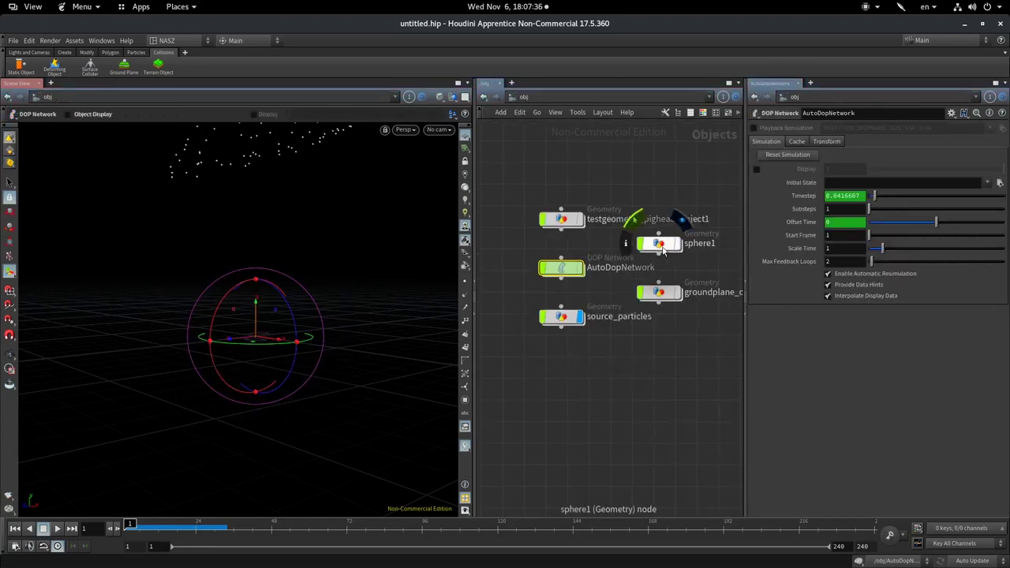
click(661, 246)
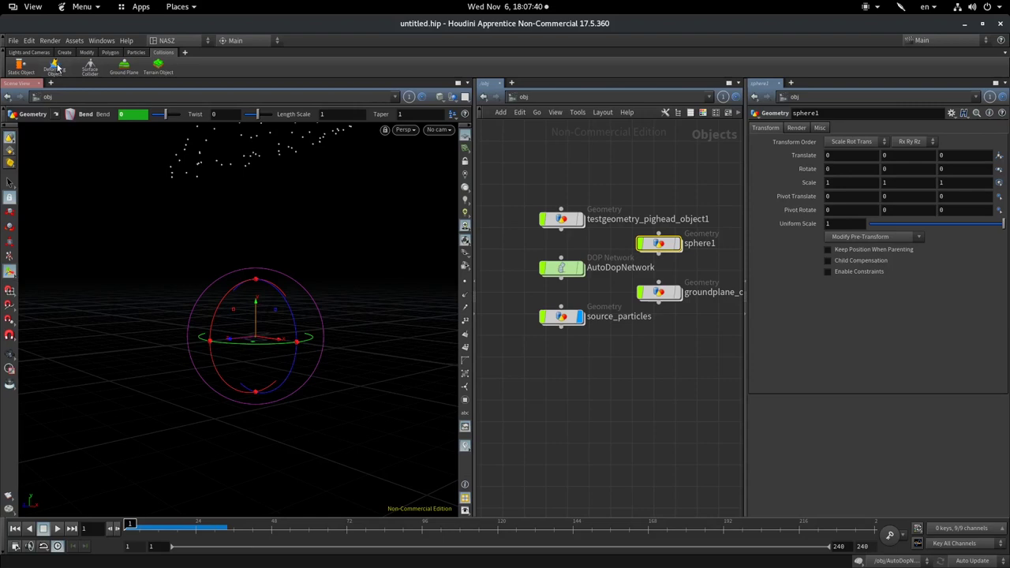
double_click(561, 267)
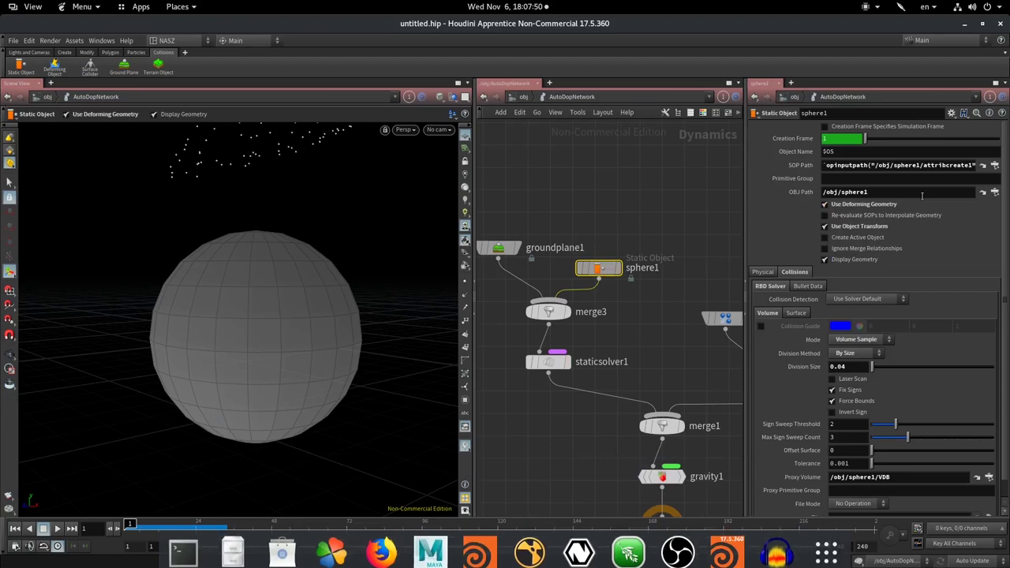
key(Up)
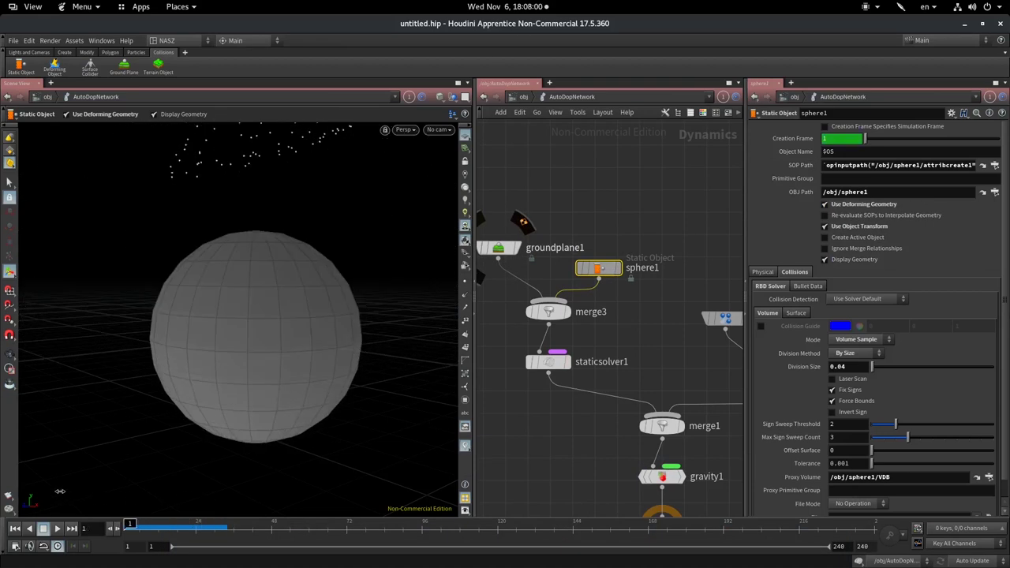
key(ctrl+Up)
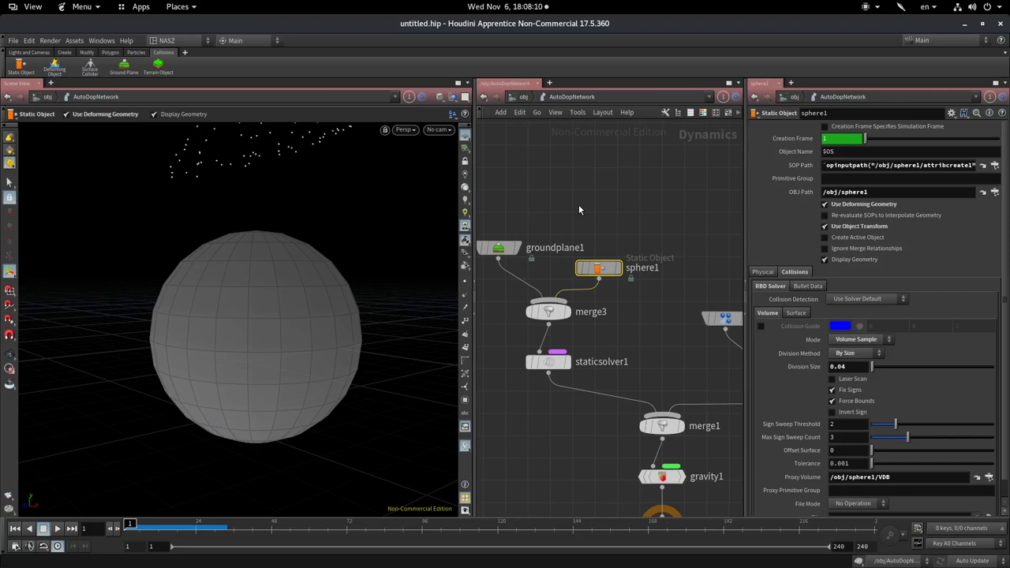
Delete the sphere1 Static Object node, replay and reset, then return to /obj
key(Delete)
key(Up)
key(ctrl+Up)
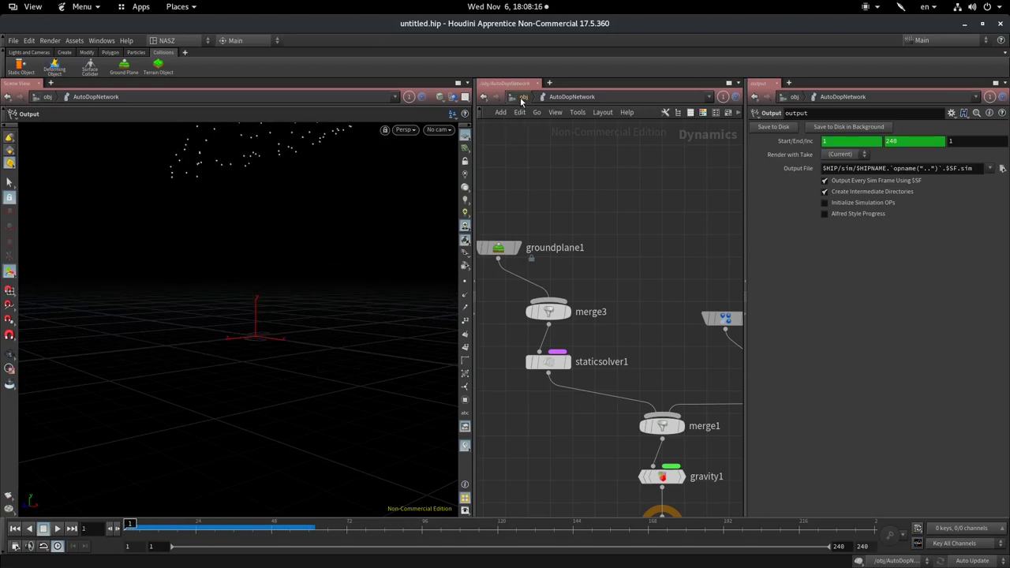
click(522, 96)
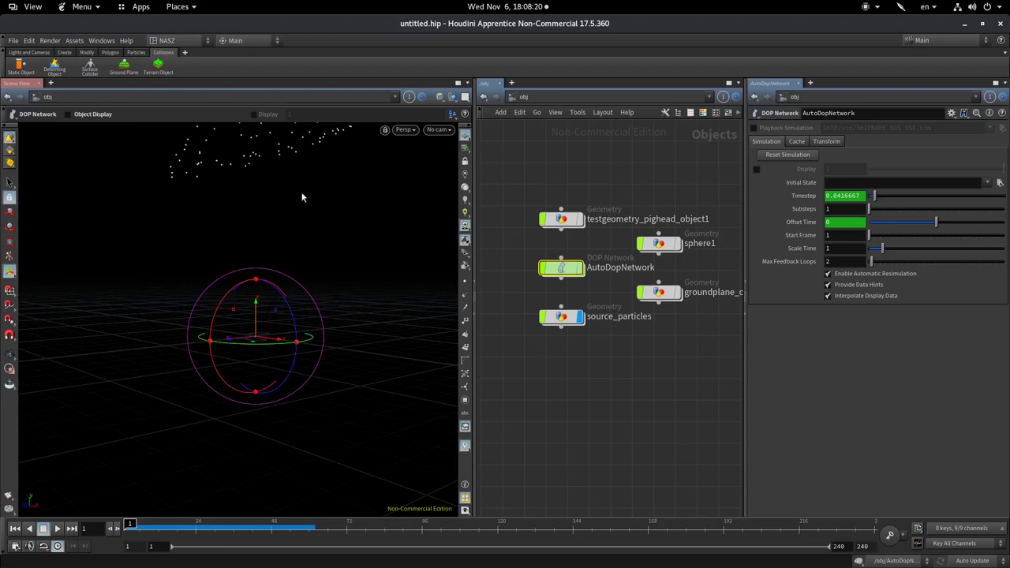
middle_drag(616, 432, 633, 428)
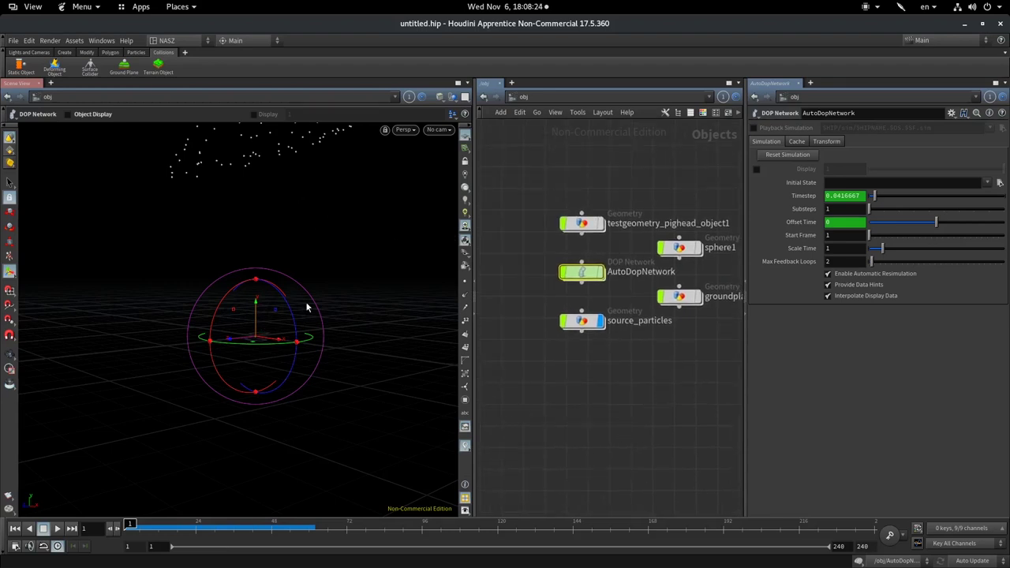
Add a Test Geometry: Pig Head via the 'pighea' tool search, placed at the origin
key(Tab)
text(p)
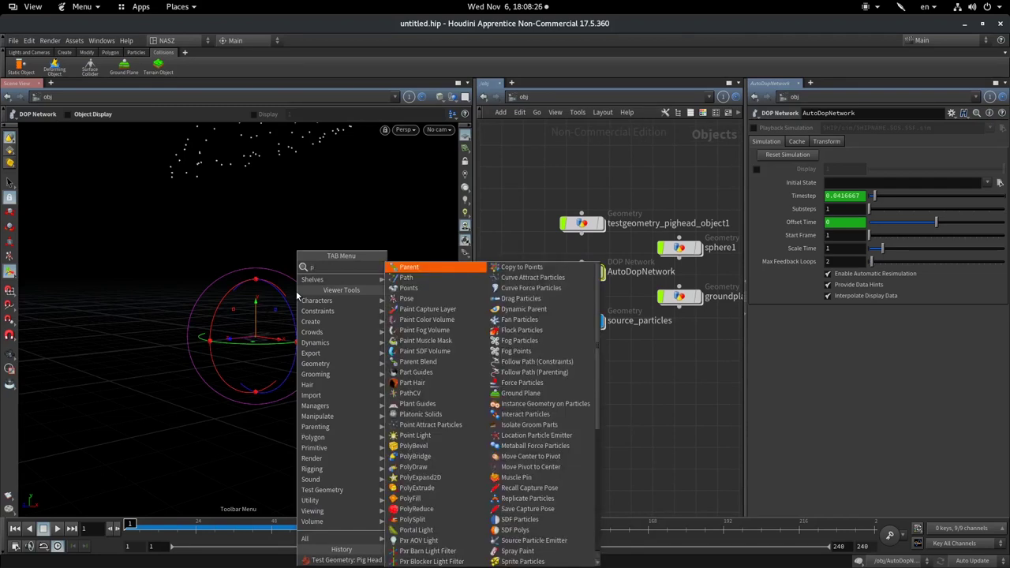
text(ighea)
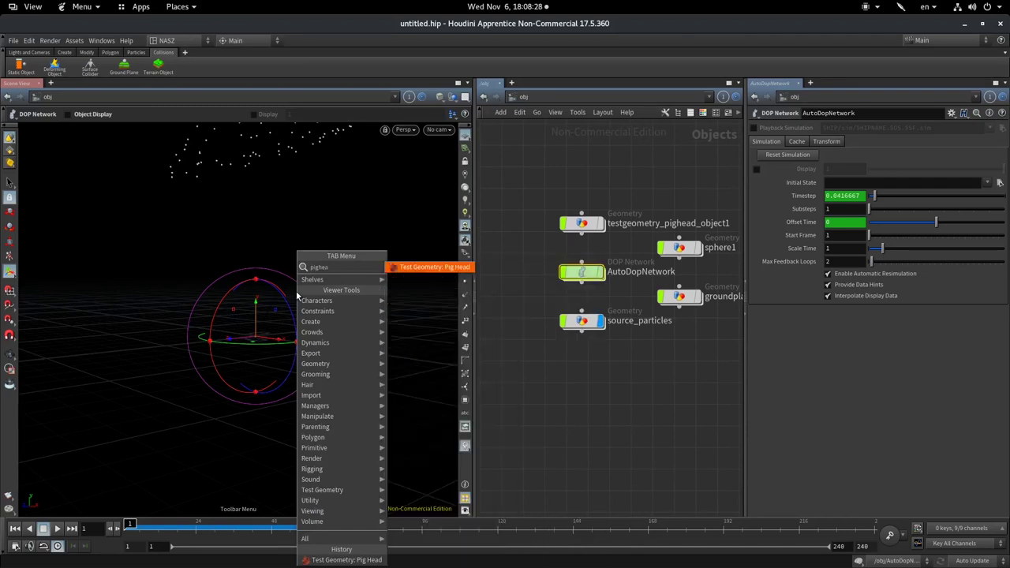
click(430, 268)
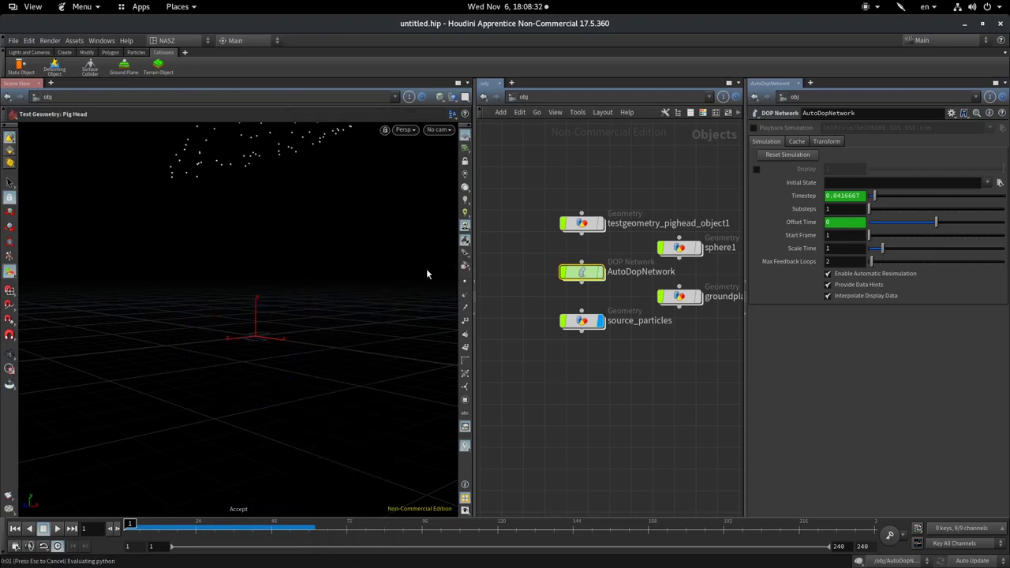
key(Return)
key(Escape)
mouse_move(279, 253)
mouse_down()
mouse_move(316, 275)
mouse_move(345, 243)
mouse_move(271, 232)
mouse_move(395, 269)
mouse_up()
key(Return)
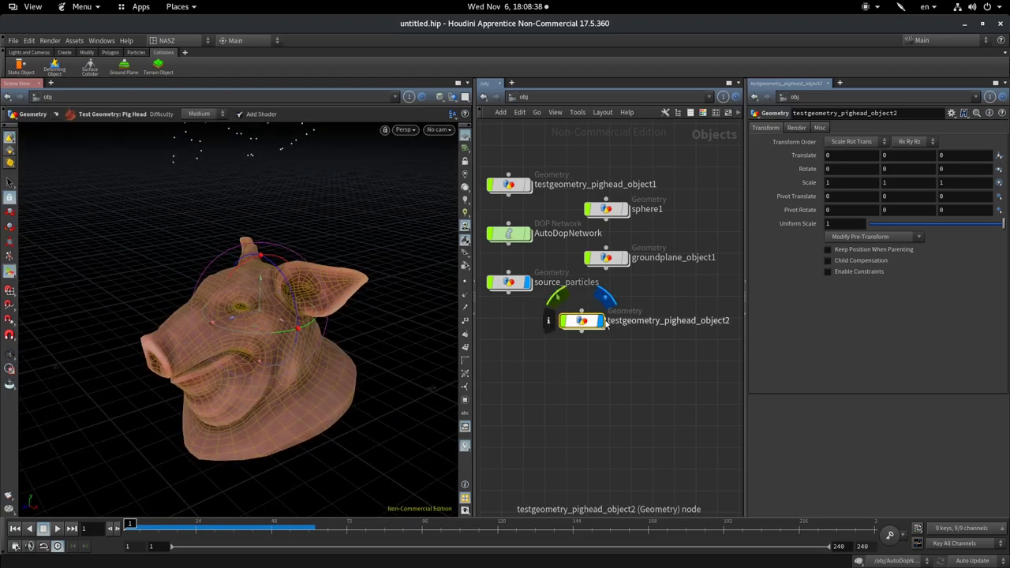
Turn off Add Shader inside the new pig head object so it renders plain grey
double_click(593, 323)
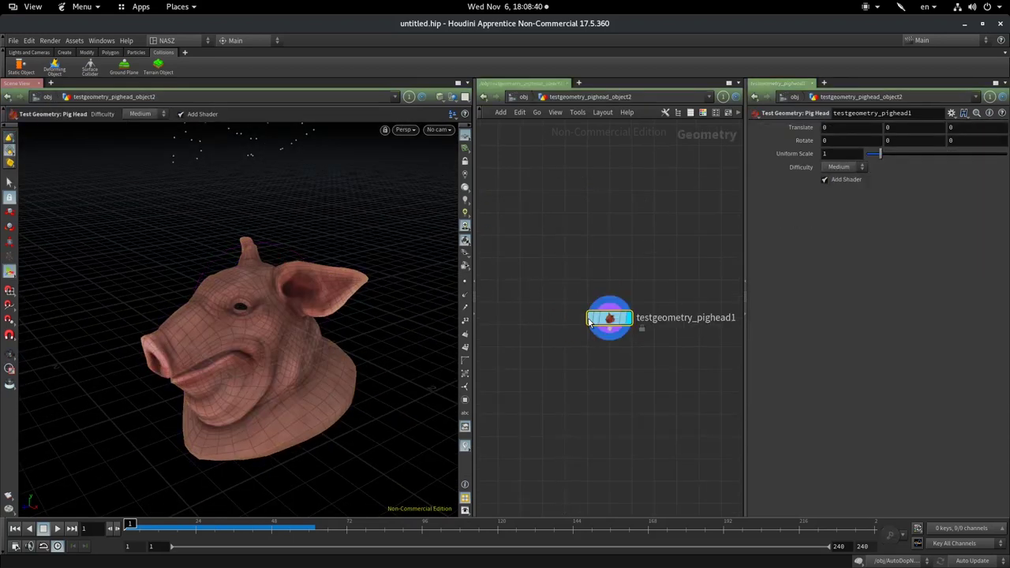
click(833, 180)
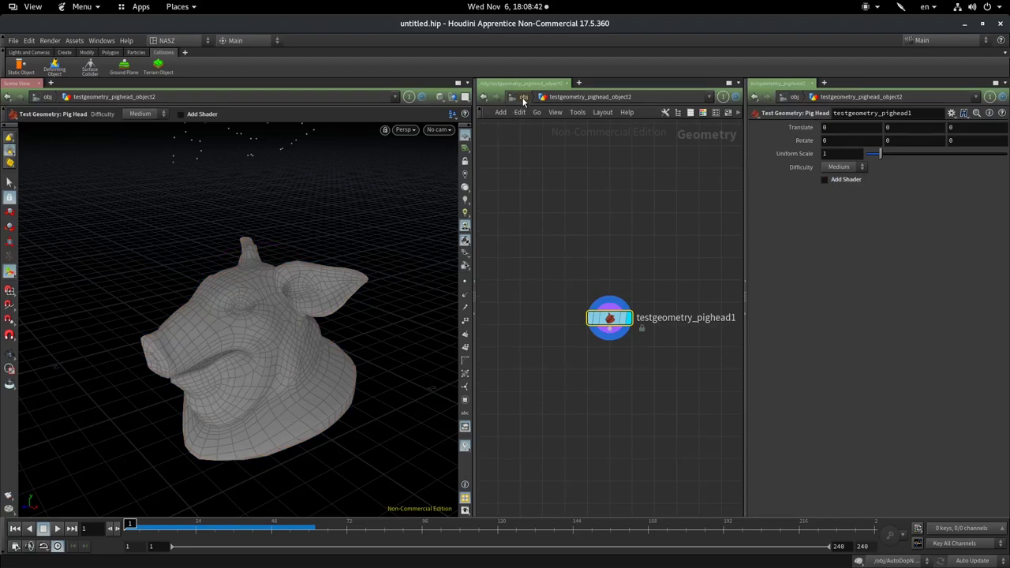
click(512, 96)
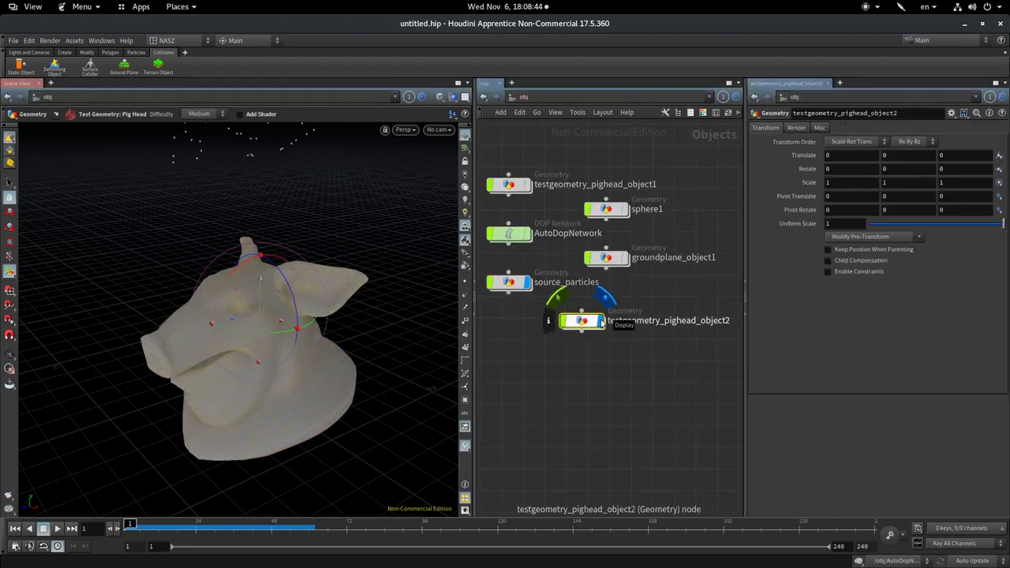
Back at /obj, make the pig head a static collider with the Static Object shelf tool
click(602, 322)
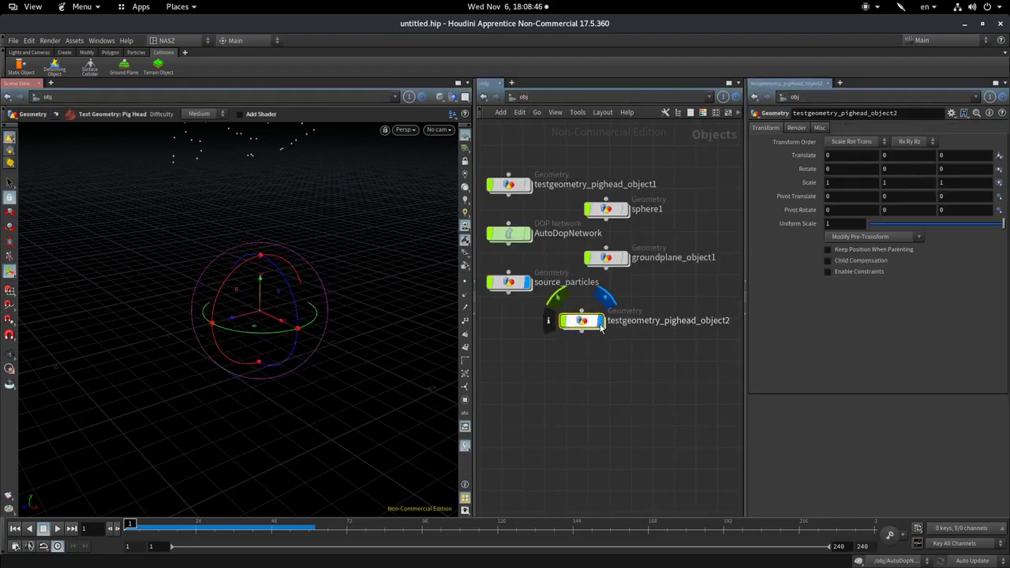
click(603, 300)
click(22, 68)
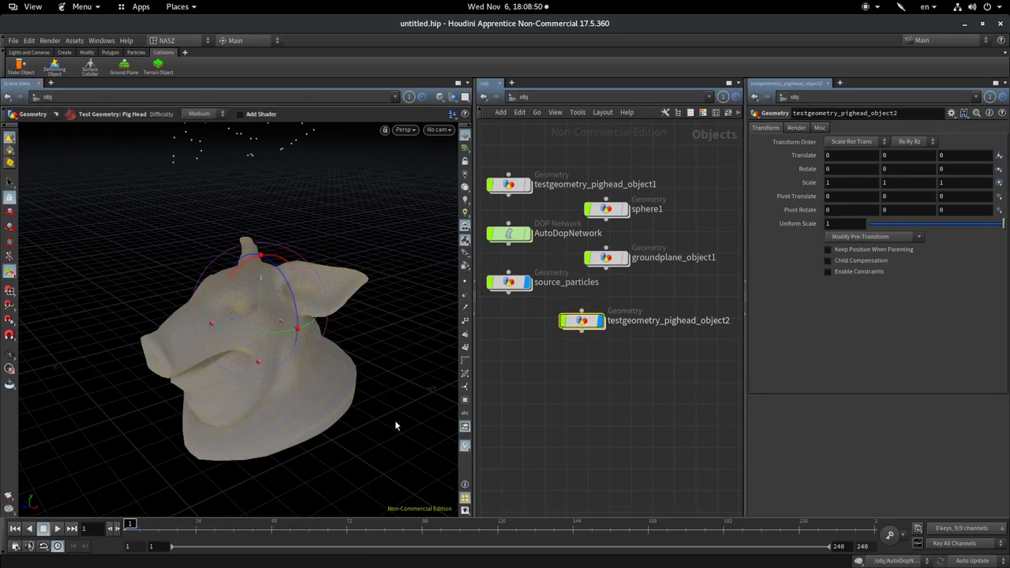
key(Return)
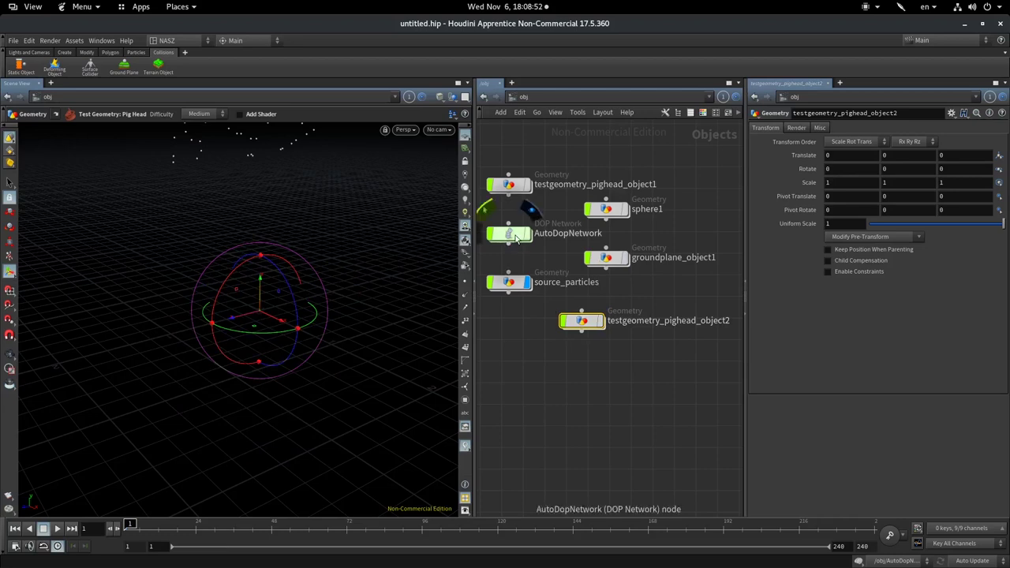
In AutoDopNetwork, lay out nodes and place testgeometry_pighead_object2 above groundplane1, then select it
double_click(509, 234)
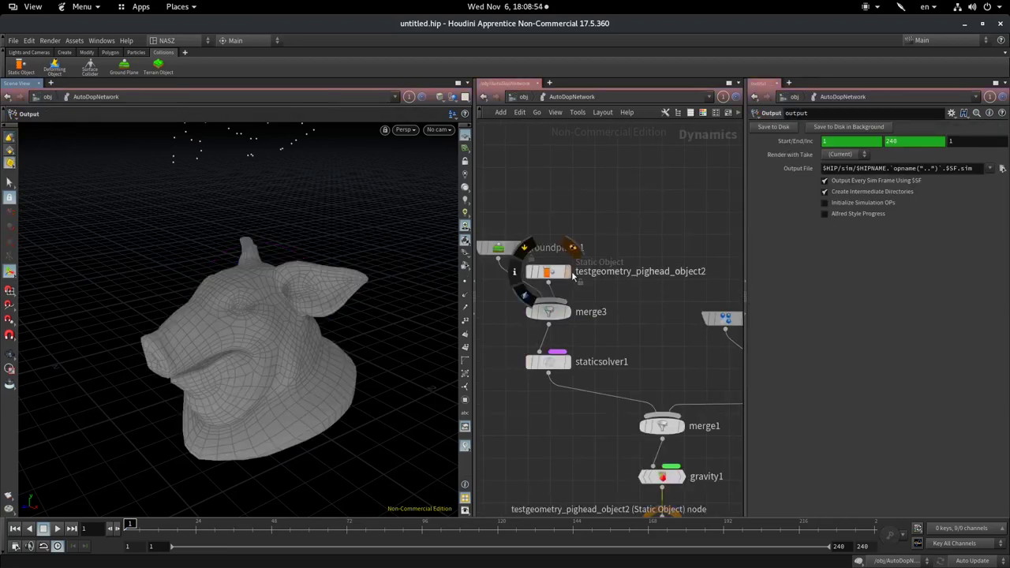
key(l)
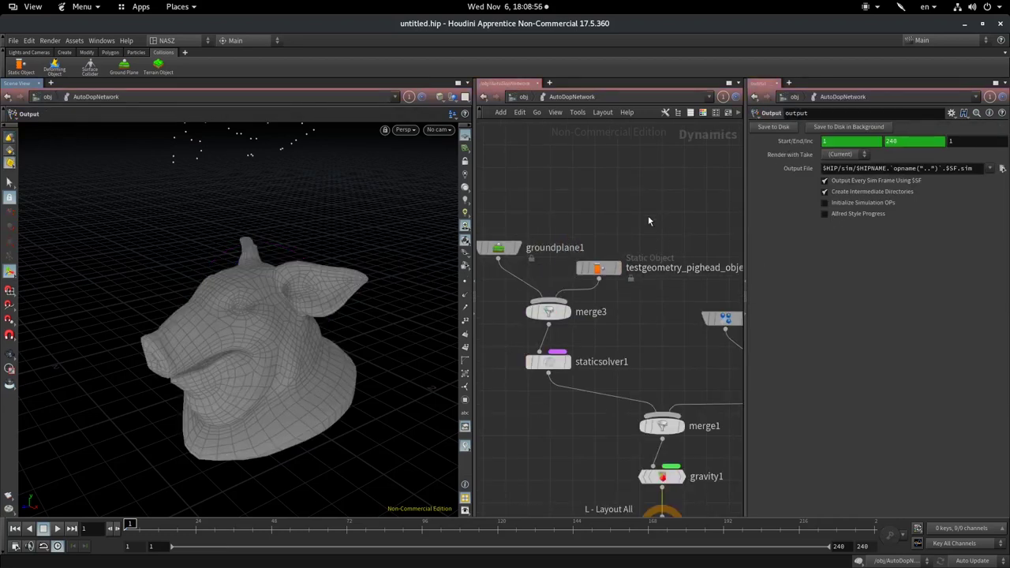
drag(604, 270, 591, 197)
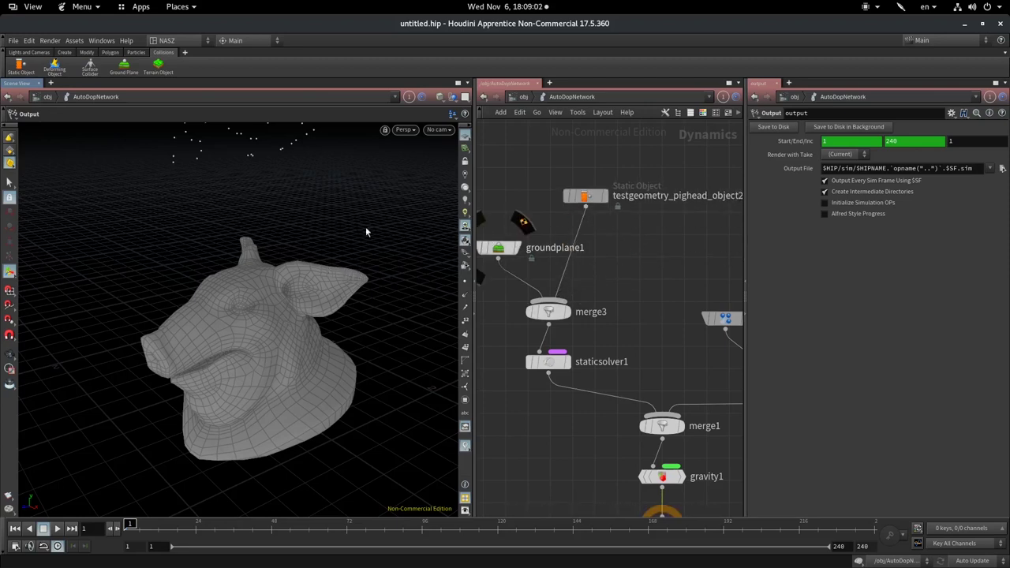
click(584, 196)
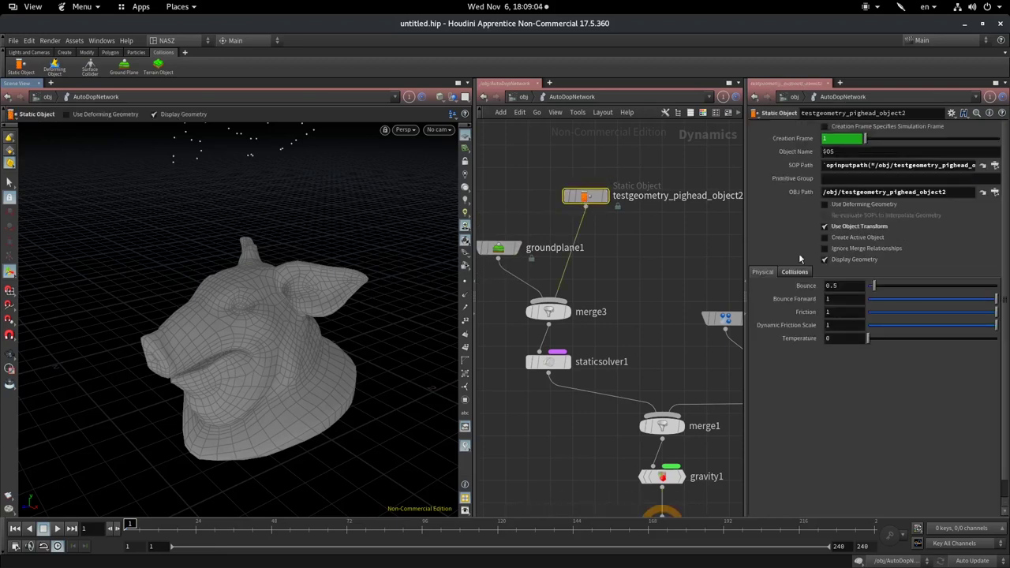
Turn off Display Geometry and enable Bullet Data's Show Guide Geometry on the pig head collider
click(843, 259)
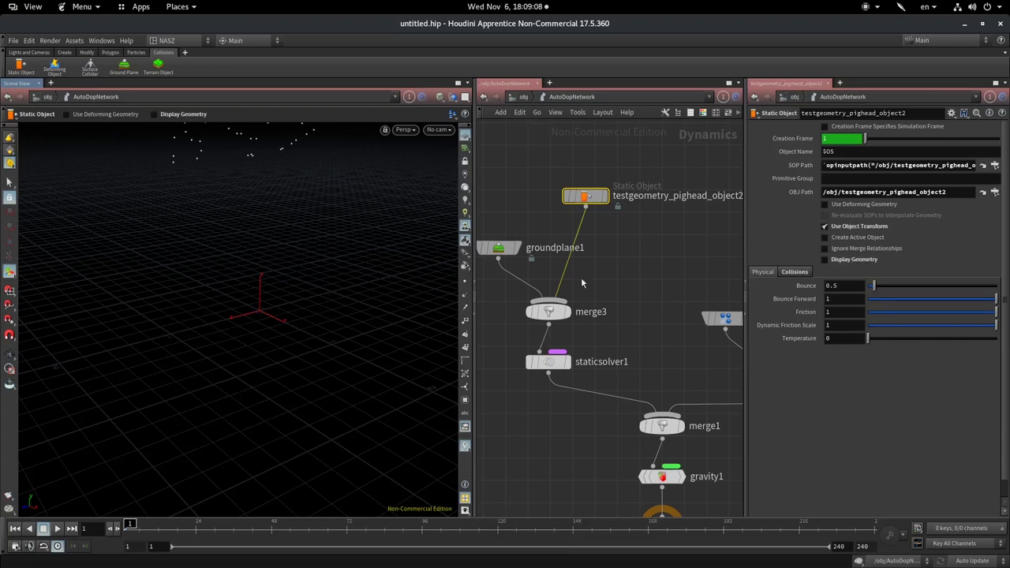
click(802, 273)
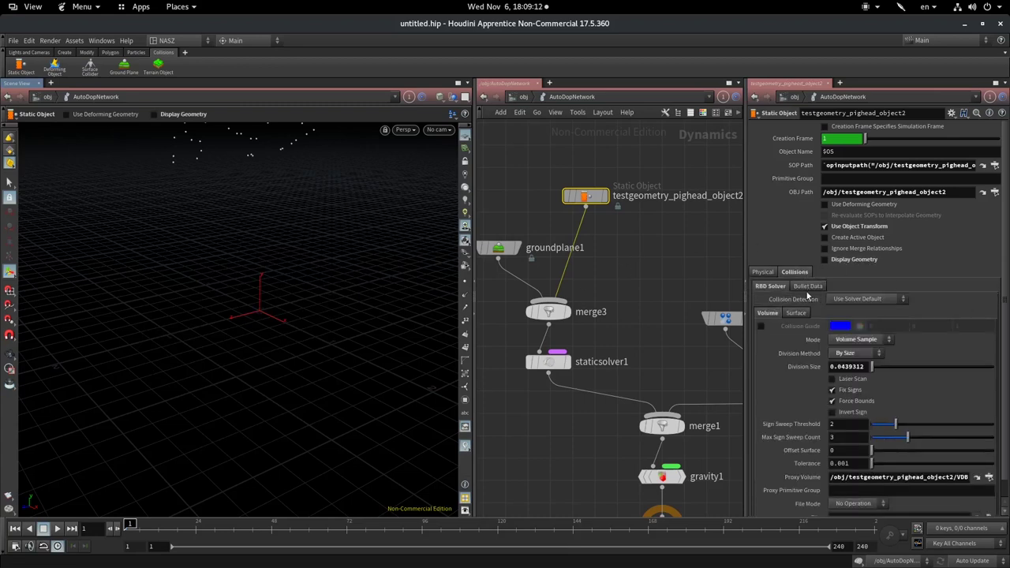
click(806, 287)
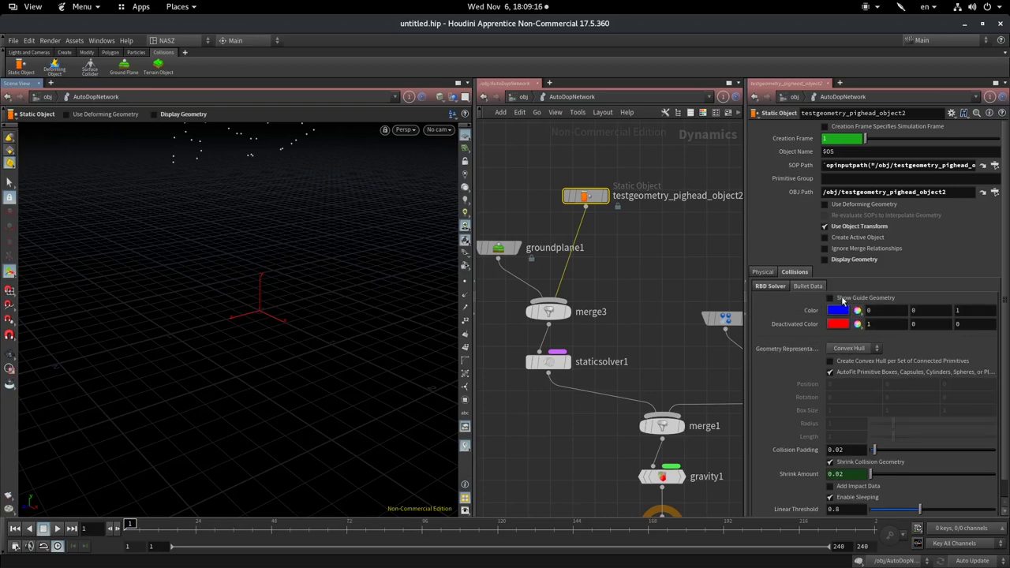
click(829, 298)
key(Escape)
mouse_move(248, 289)
mouse_down()
mouse_move(286, 261)
mouse_move(338, 268)
mouse_move(253, 273)
mouse_move(213, 308)
mouse_up()
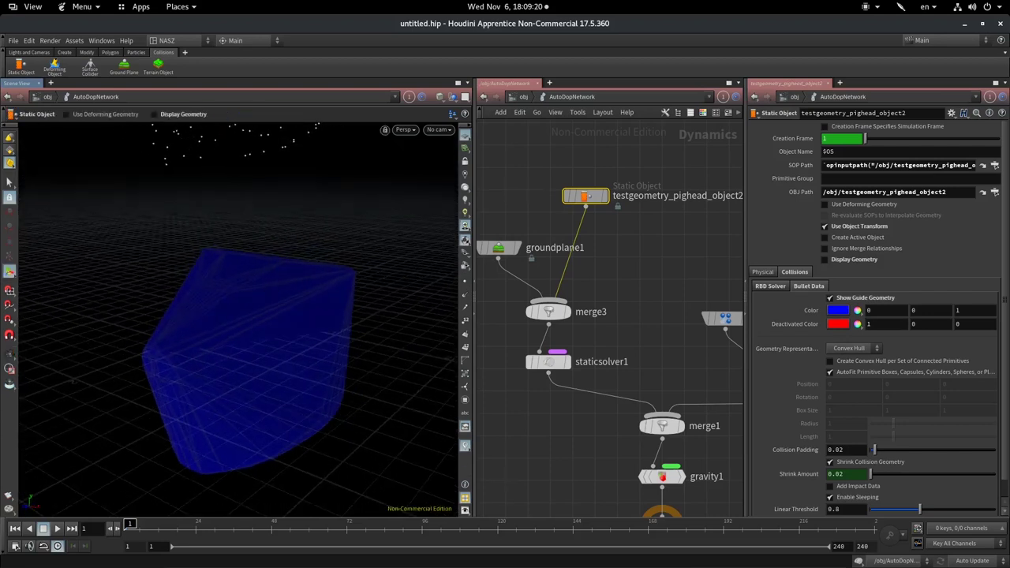
key(Return)
drag(130, 525, 183, 519)
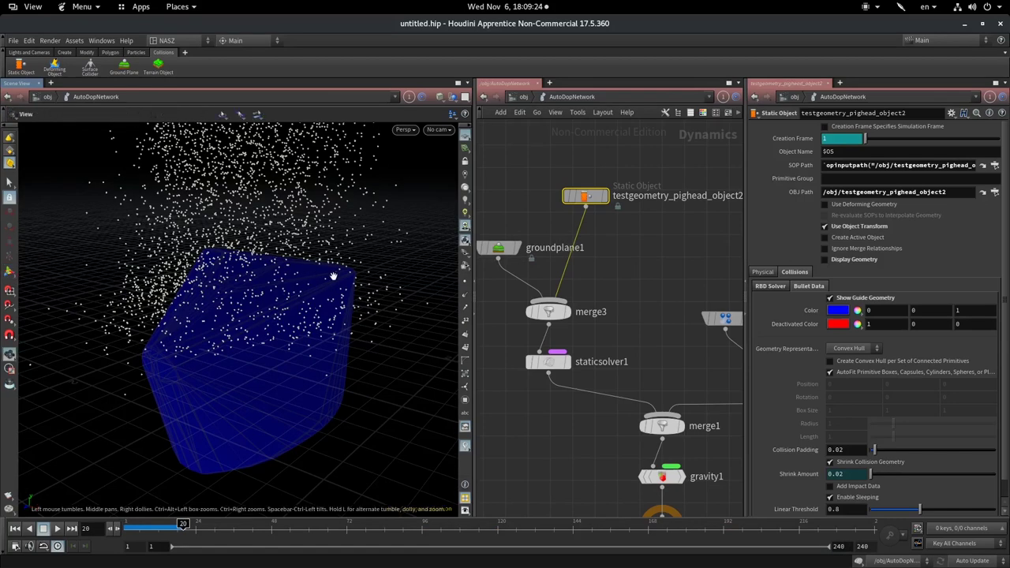
key(Escape)
mouse_move(334, 273)
mouse_down()
mouse_move(297, 271)
mouse_move(329, 286)
mouse_up()
key(Return)
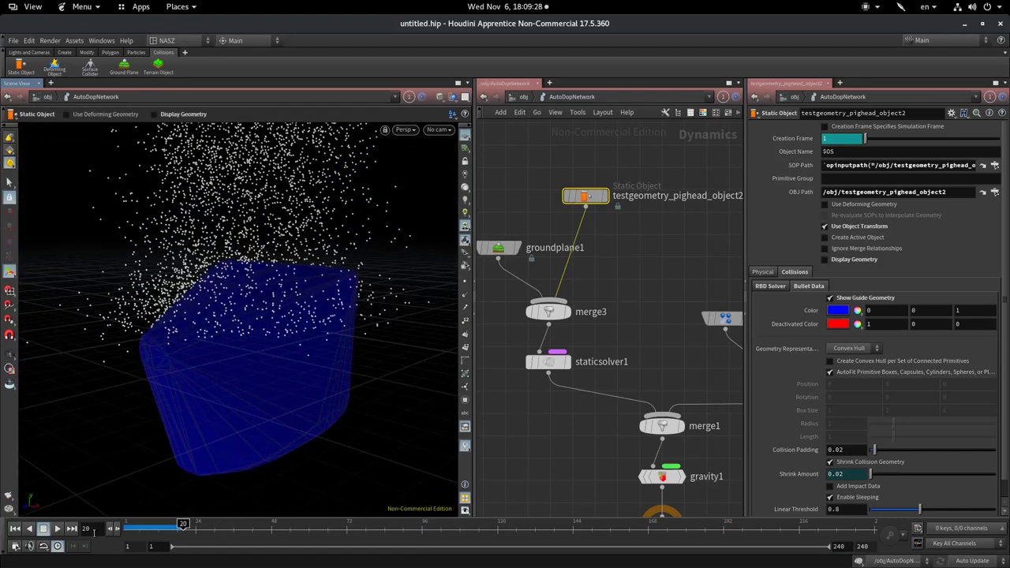
key(ctrl+Left)
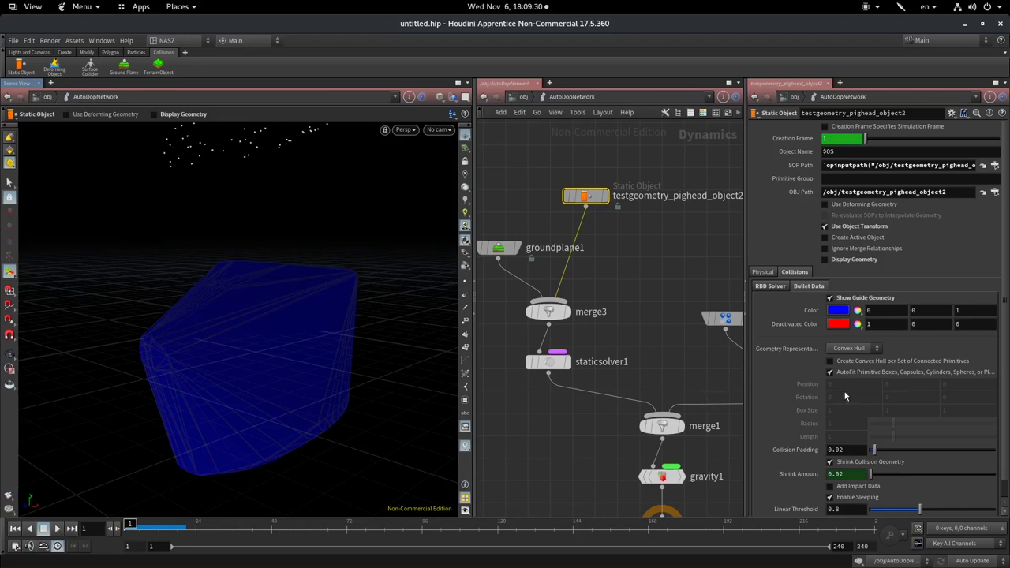
Set the pig head collider's geometry representation to Concave
click(871, 352)
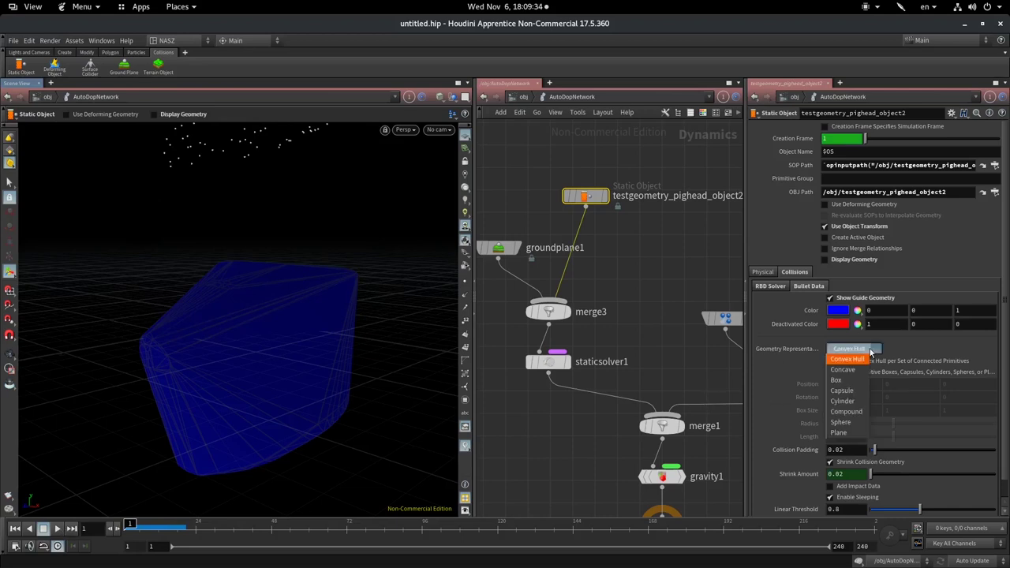
click(859, 370)
mouse_move(211, 351)
alt+mouse_down()
mouse_move(302, 315)
mouse_move(247, 316)
alt+mouse_up()
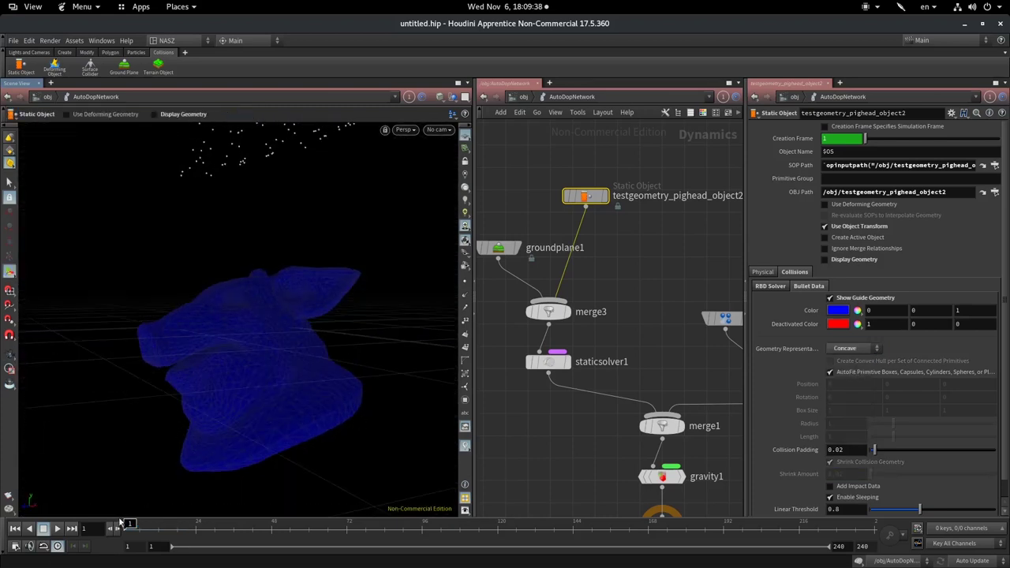
Play the particle simulation, then delete the wire from groundplane1 to merge3
click(57, 529)
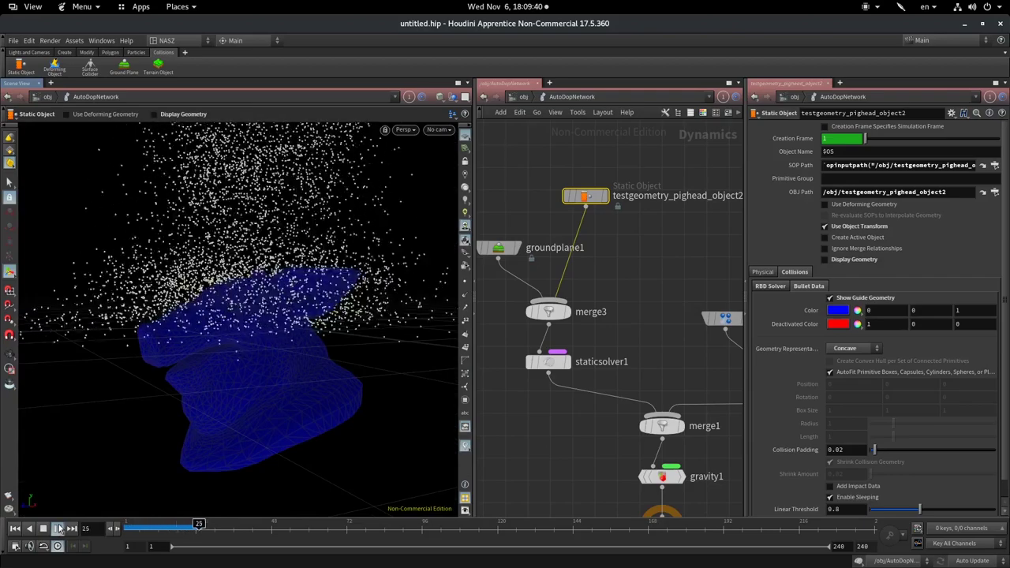
key(Escape)
mouse_move(125, 436)
mouse_down()
mouse_move(161, 382)
mouse_move(236, 331)
mouse_up()
key(Escape)
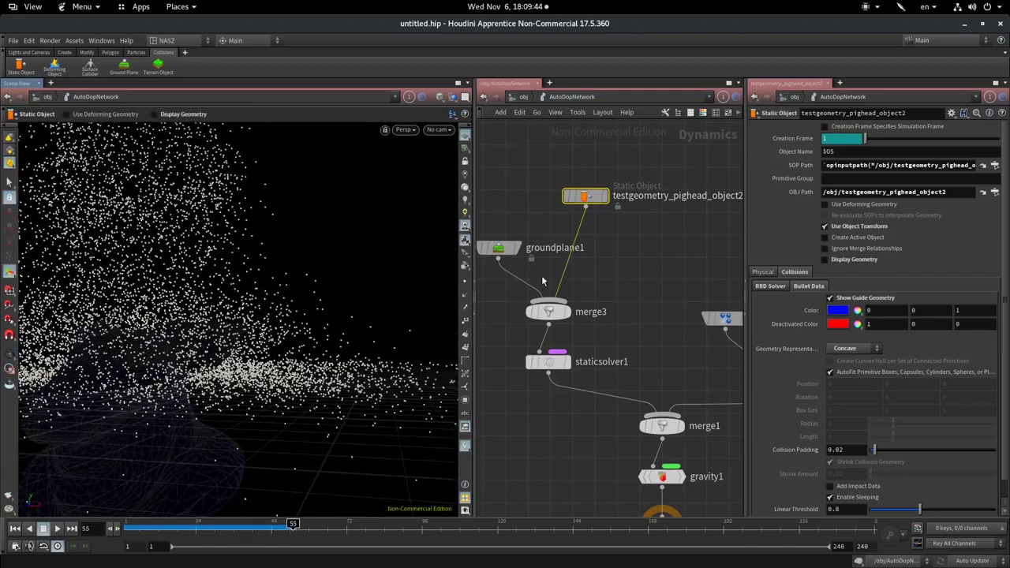
drag(510, 288, 510, 284)
key(Delete)
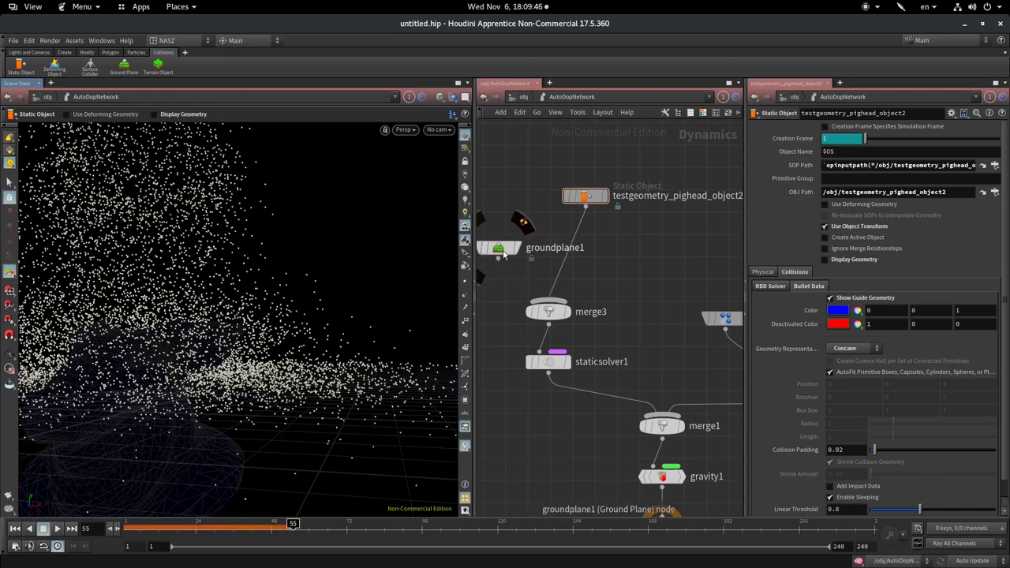
Replay the simulation without the ground plane, stop at frame 47 and tumble around the particles
click(57, 528)
click(44, 528)
mouse_move(328, 257)
mouse_down()
mouse_move(433, 242)
mouse_move(353, 409)
mouse_up()
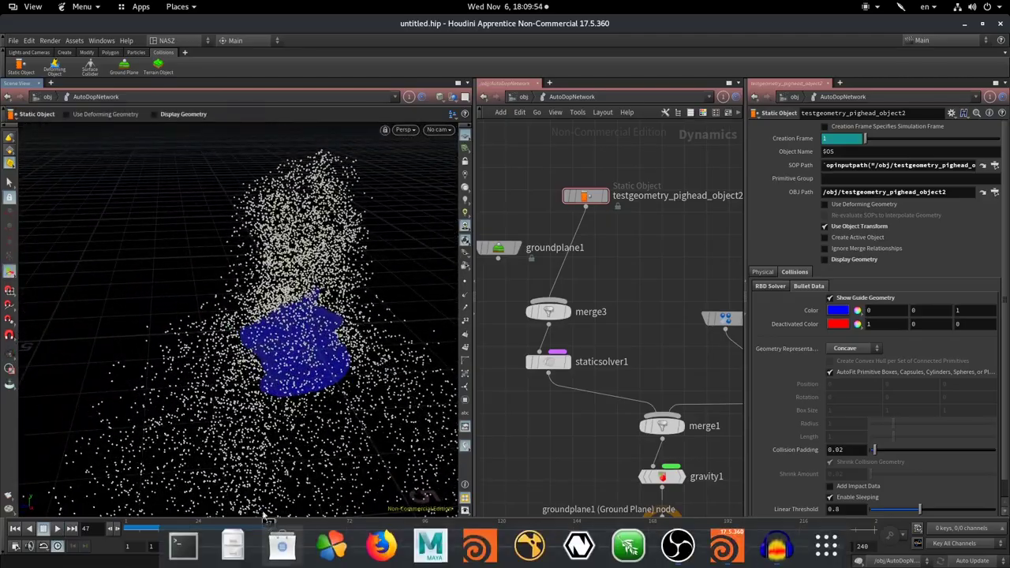
Scrub back to frame 30 and tumble and zoom in on the particles around the pig head
mouse_move(262, 529)
mouse_down()
mouse_move(138, 536)
mouse_move(175, 536)
mouse_up()
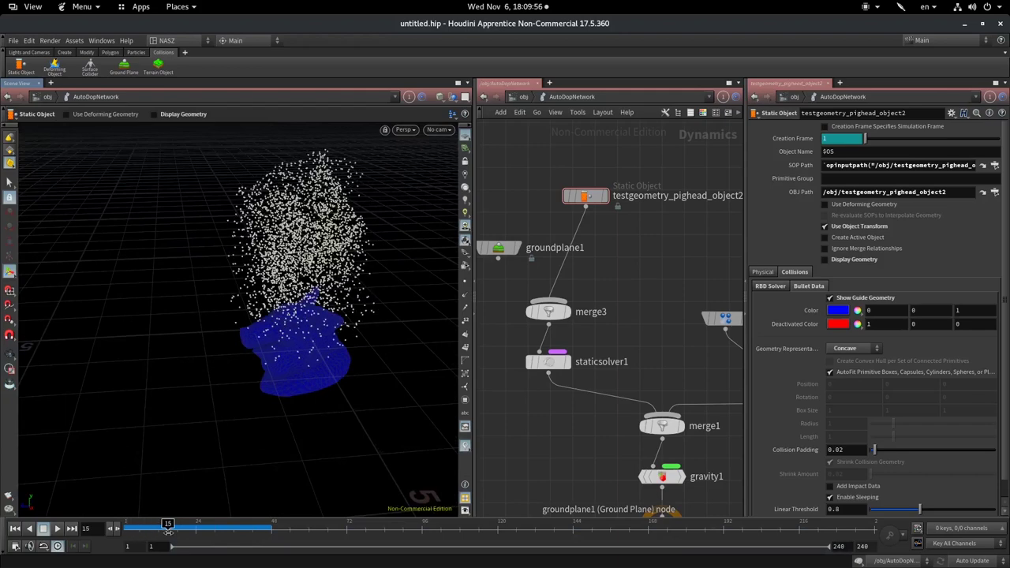
drag(218, 536, 214, 536)
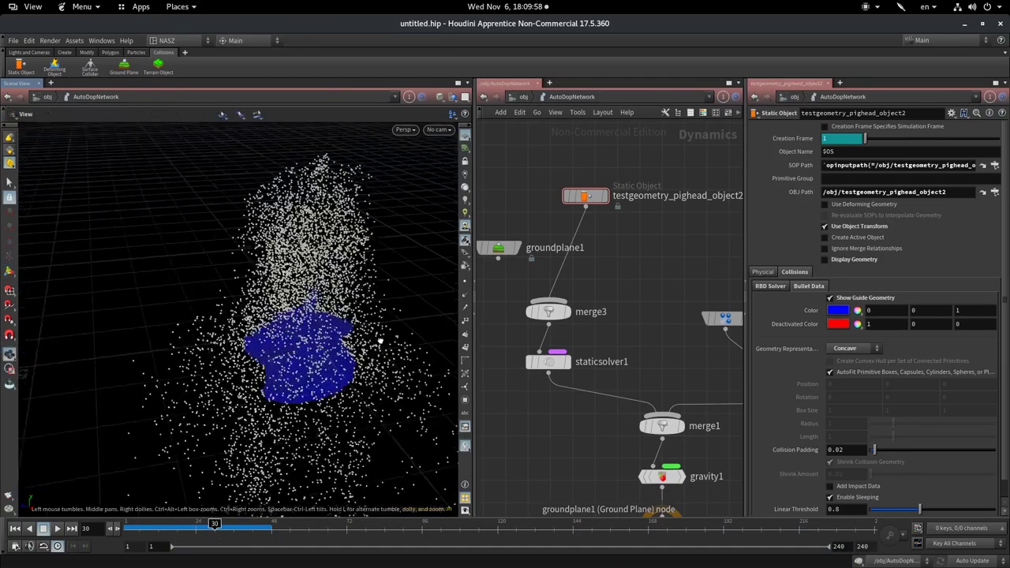
alt+drag(316, 300, 405, 237)
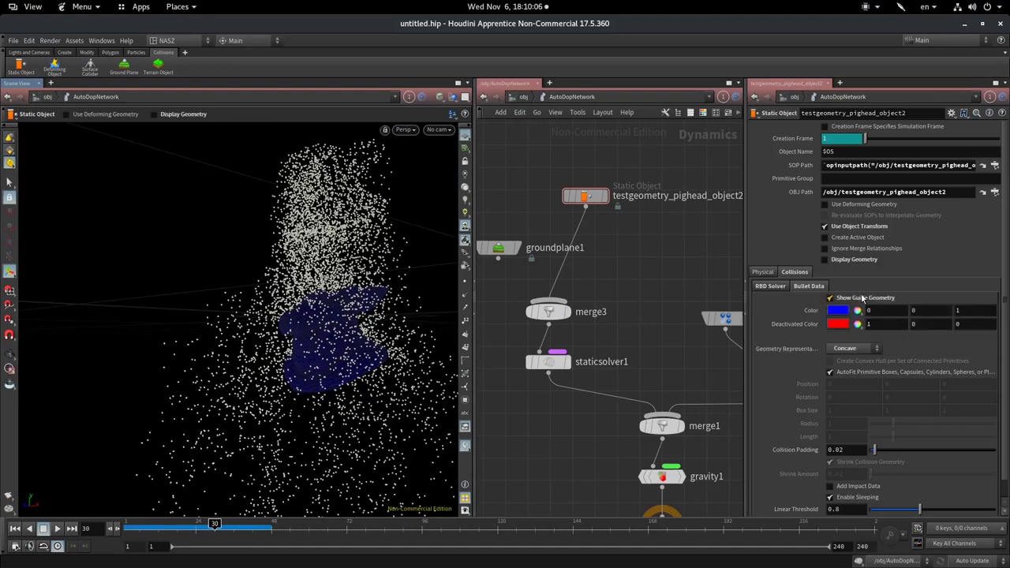
key(Escape)
mouse_move(289, 383)
mouse_down()
mouse_move(86, 429)
mouse_move(135, 448)
mouse_move(276, 377)
mouse_up()
key(Return)
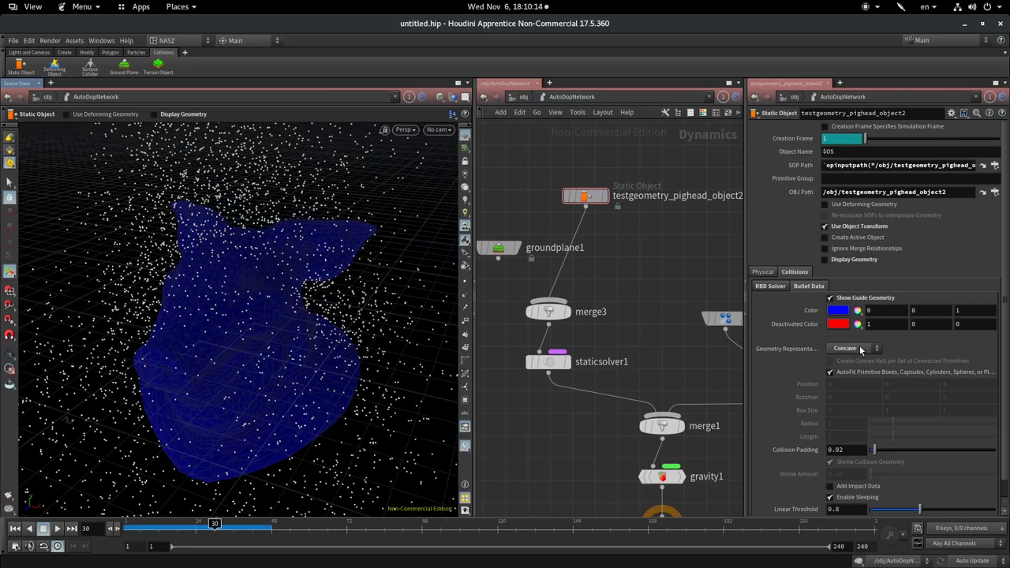
scroll(860, 445, down, 1)
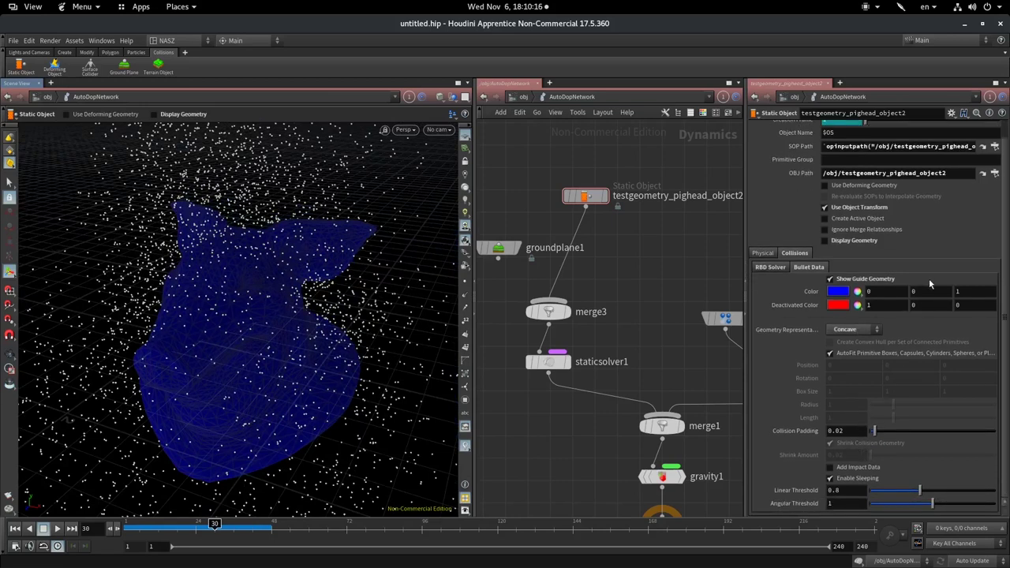
click(849, 330)
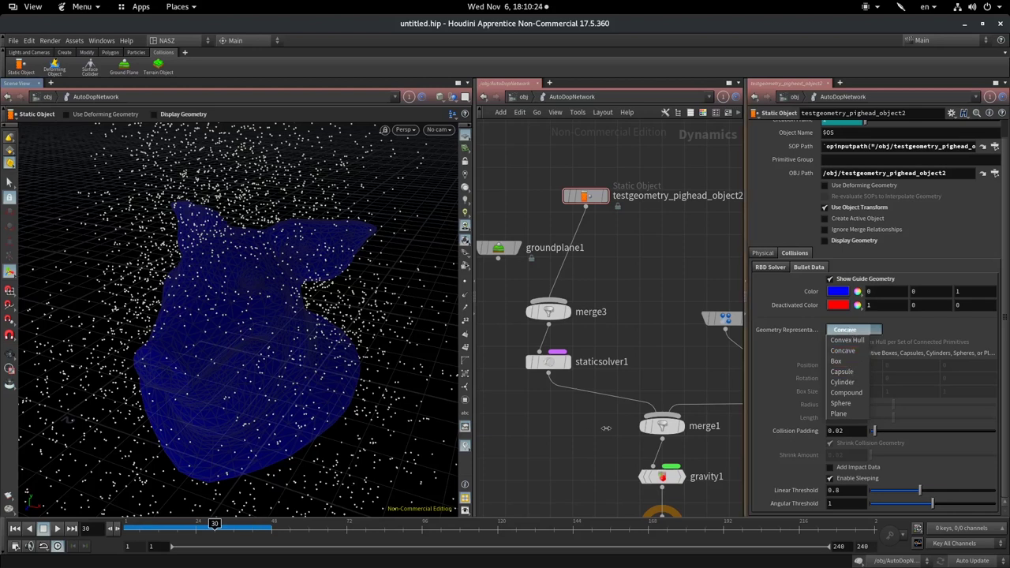
Preview the pig head collider as Box, then Capsule, and jump back to frame 1
click(830, 368)
click(855, 332)
click(860, 373)
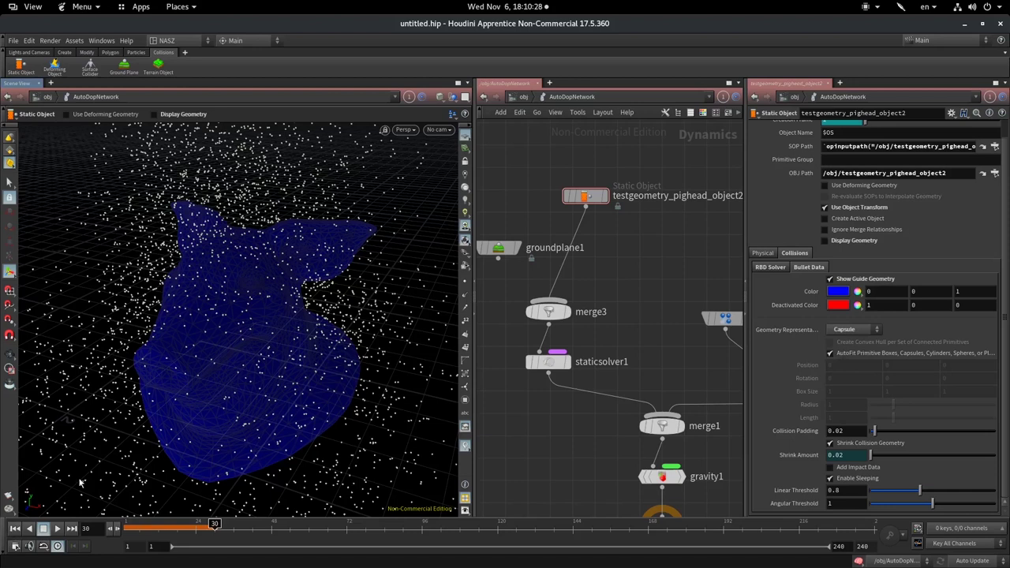
click(14, 528)
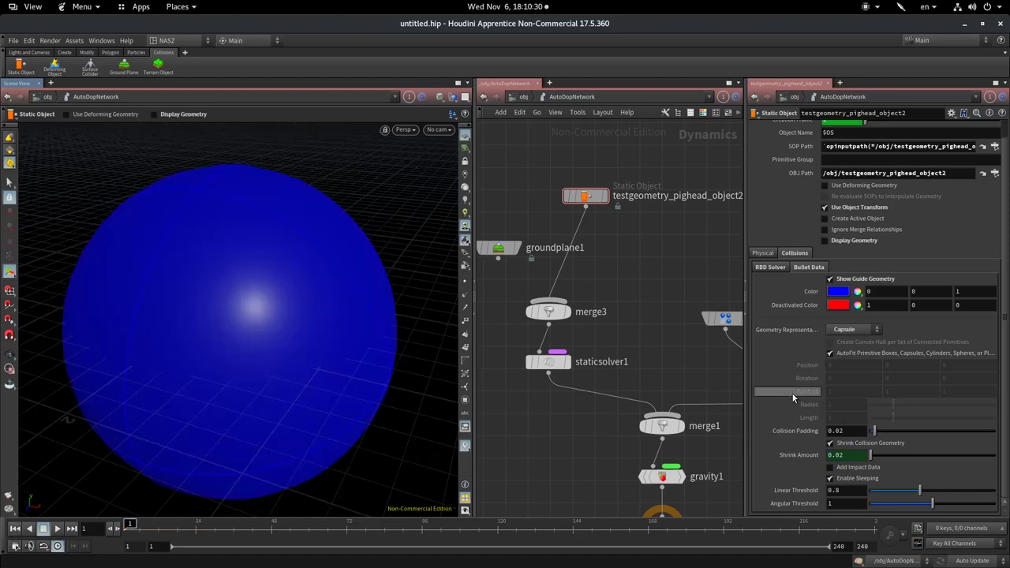
Try Box, Compound and Cylinder as the pig head's Geometry Representation
click(862, 330)
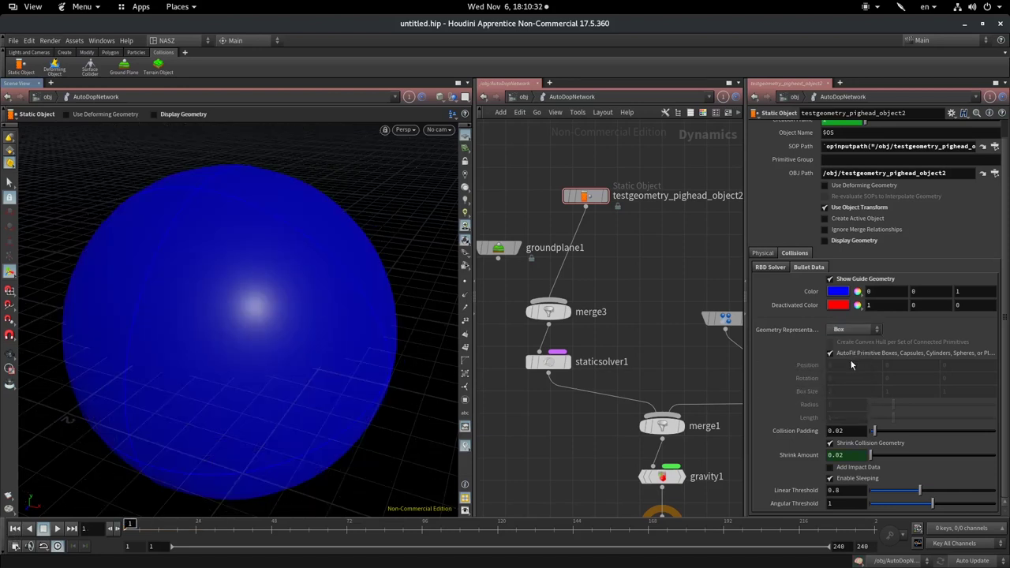
click(849, 367)
click(865, 329)
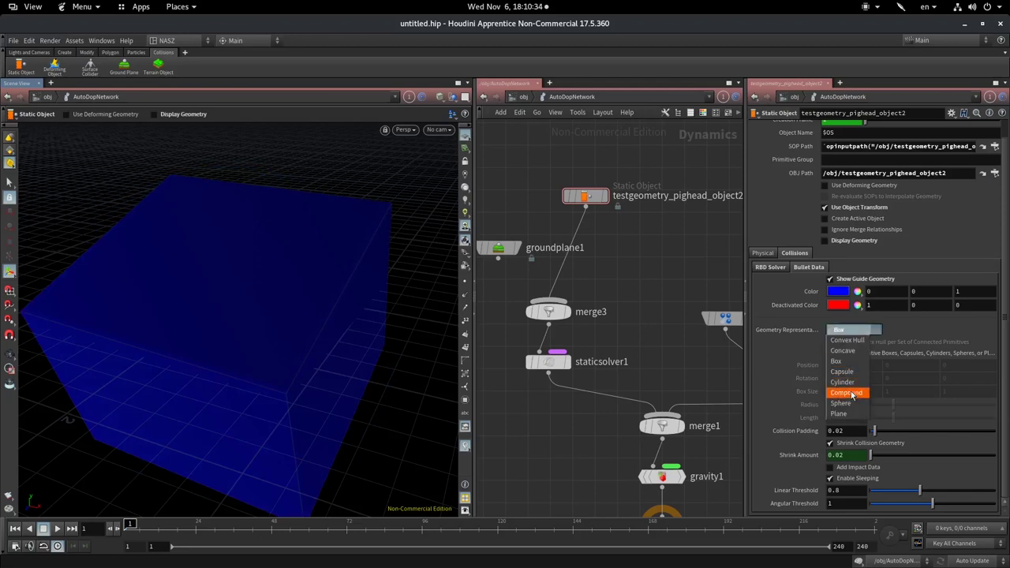
click(857, 378)
click(851, 331)
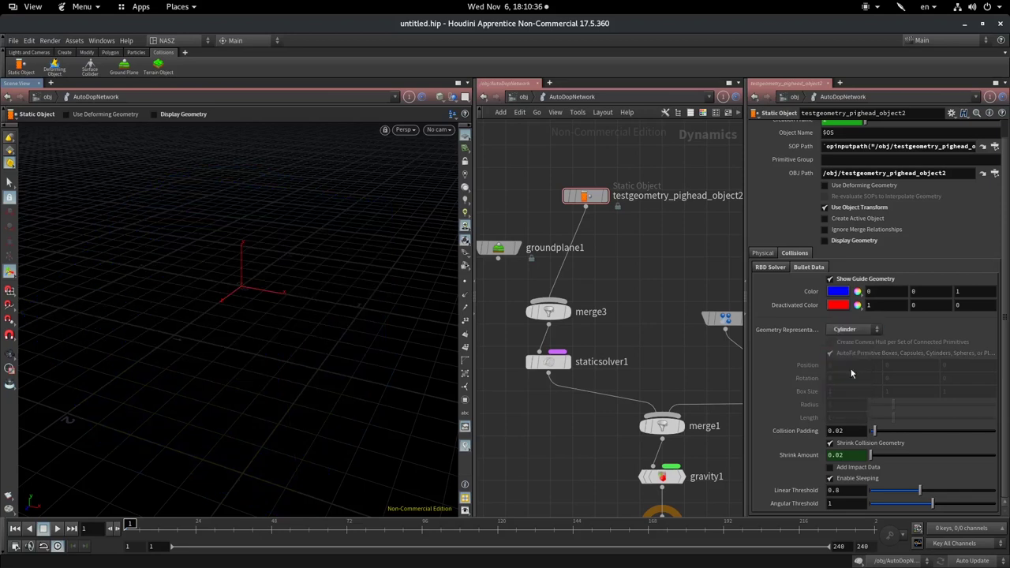
click(842, 382)
Try Sphere and Plane, then settle on Convex Hull as the collision shape
click(852, 330)
click(840, 404)
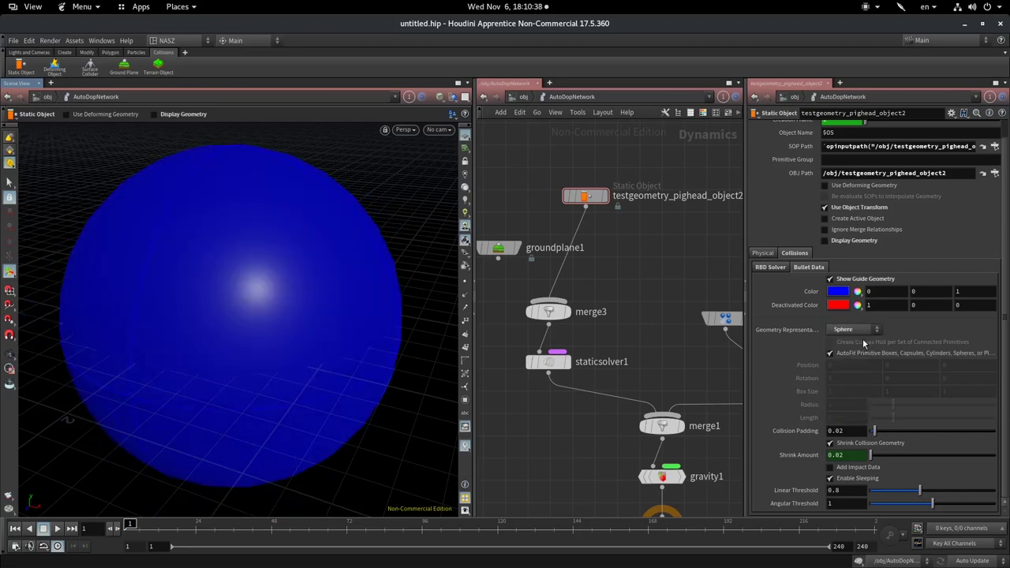
click(854, 330)
click(840, 414)
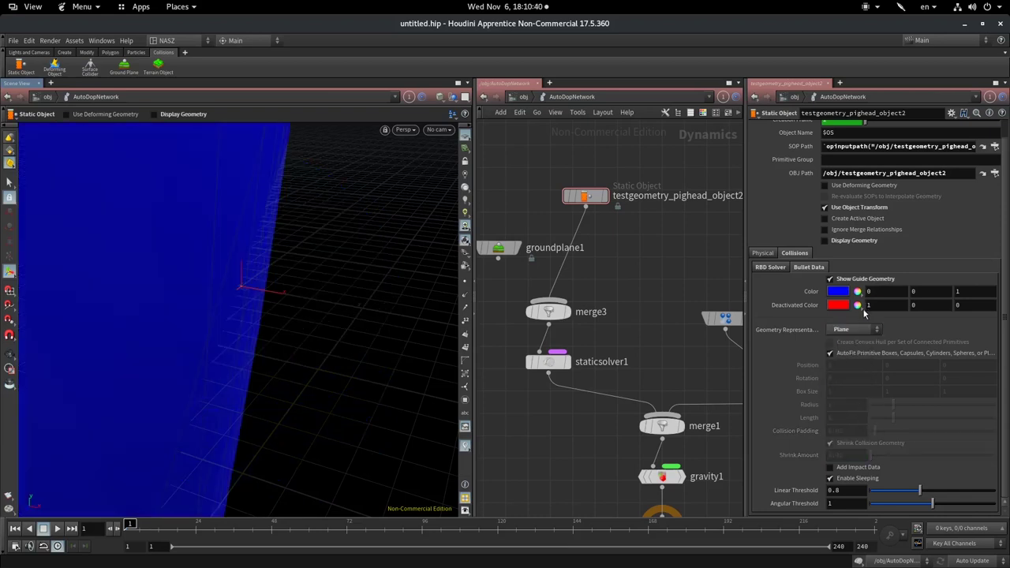
click(859, 331)
click(849, 339)
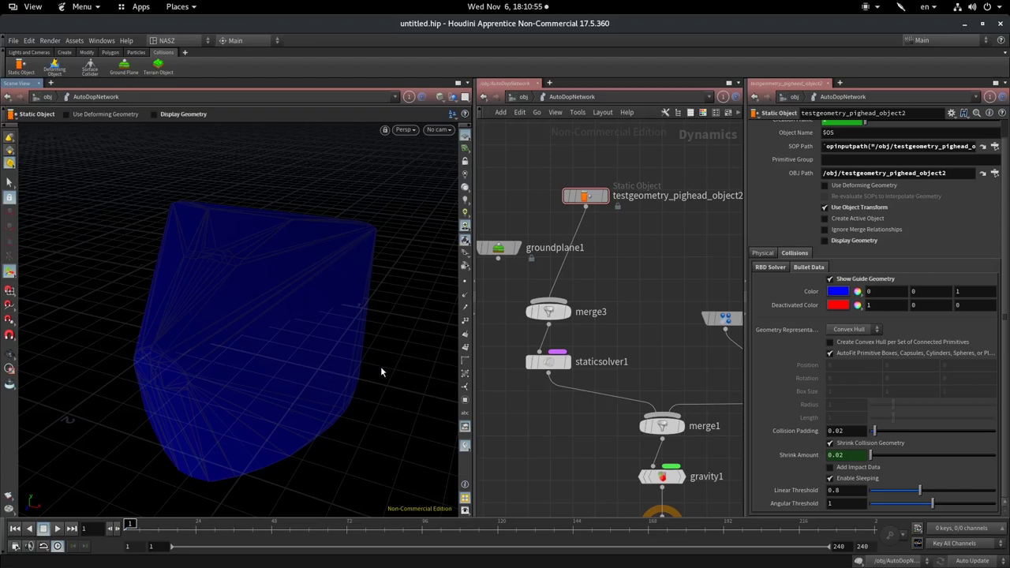
Switch the pig head's Geometry Representation back to Concave and toggle Show Guide Geometry
click(872, 331)
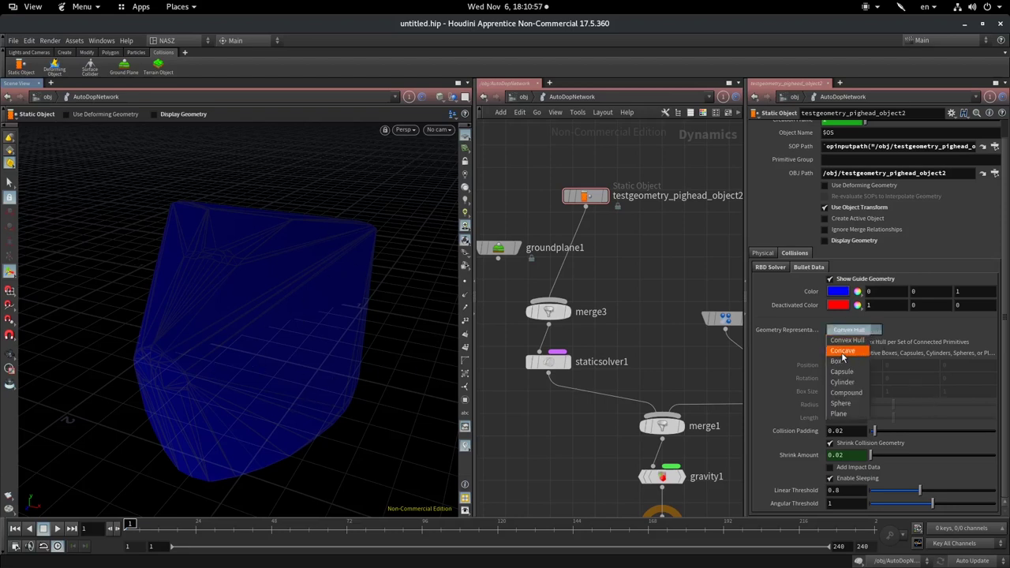
click(857, 352)
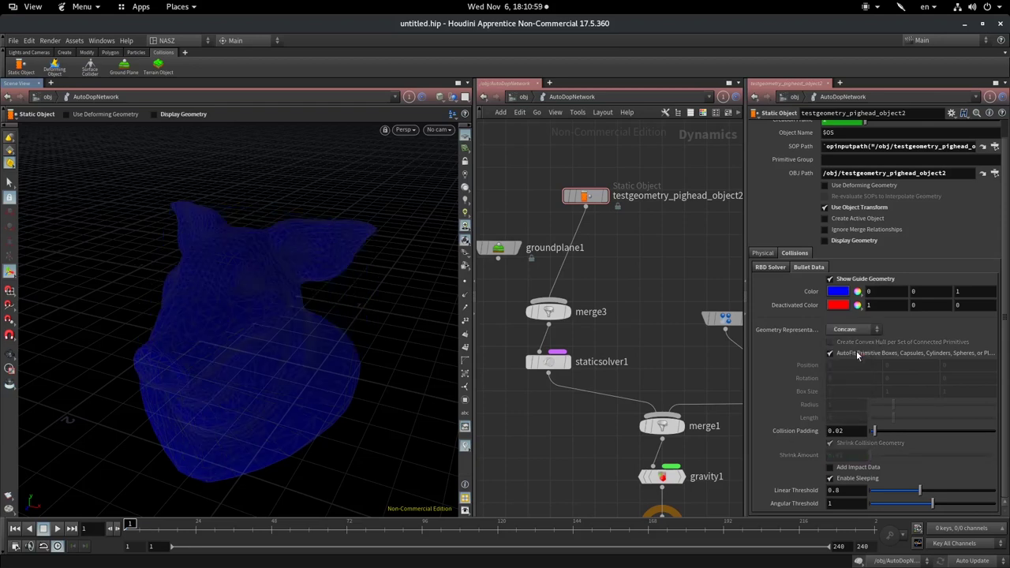
click(842, 283)
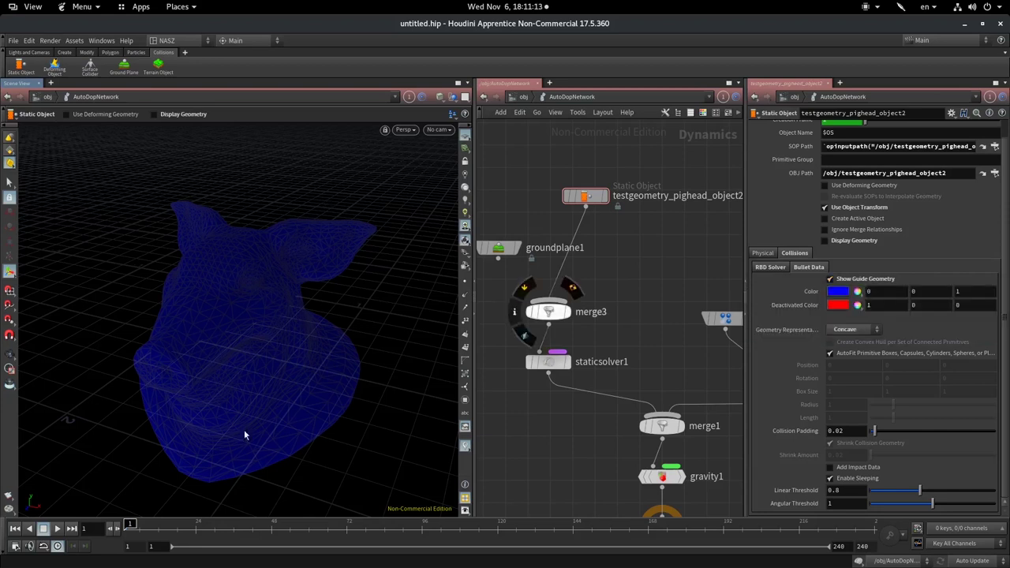
Tumble the view to inspect the blue concave guide following the pig head's ears and snout
key(Escape)
mouse_move(326, 305)
mouse_down()
mouse_move(297, 358)
mouse_move(343, 333)
mouse_up()
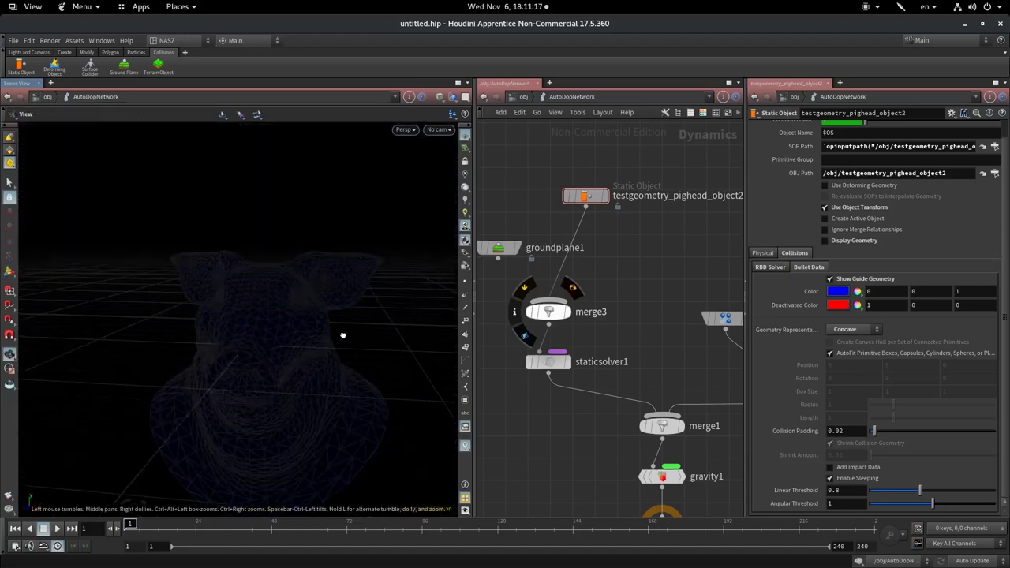
key(Return)
mouse_move(276, 237)
mouse_down()
mouse_move(264, 287)
mouse_move(327, 241)
mouse_up()
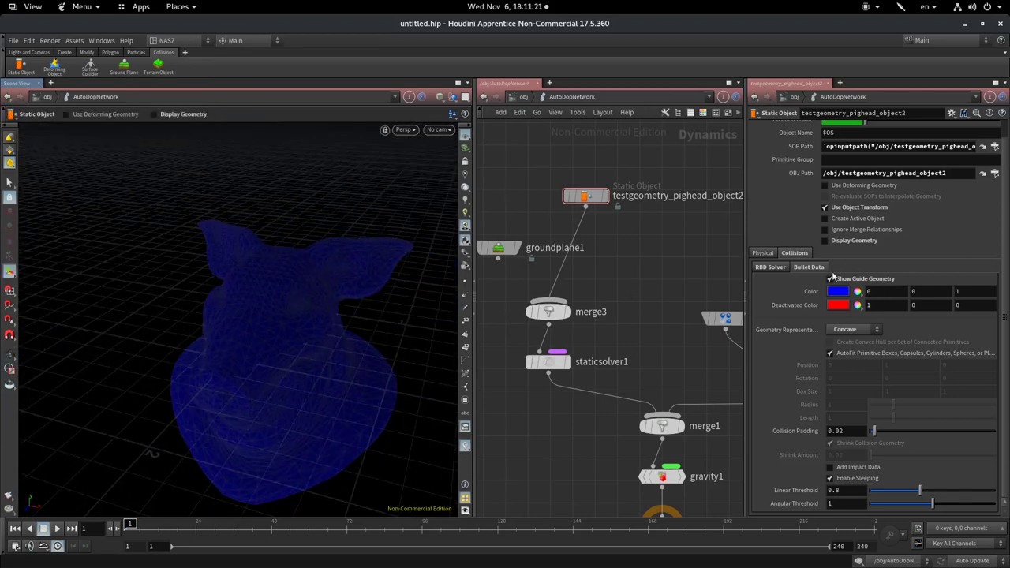
click(779, 268)
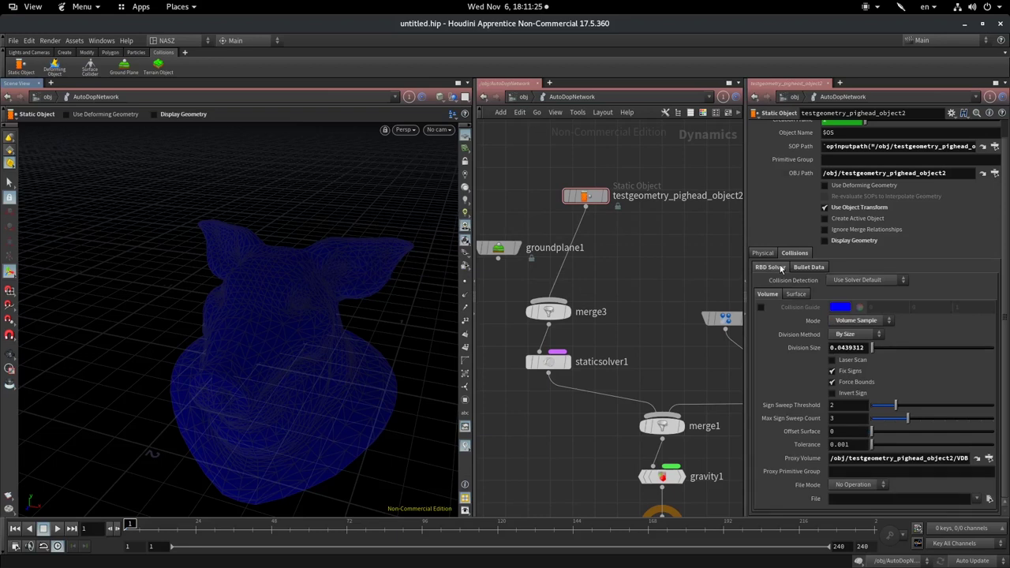
click(820, 271)
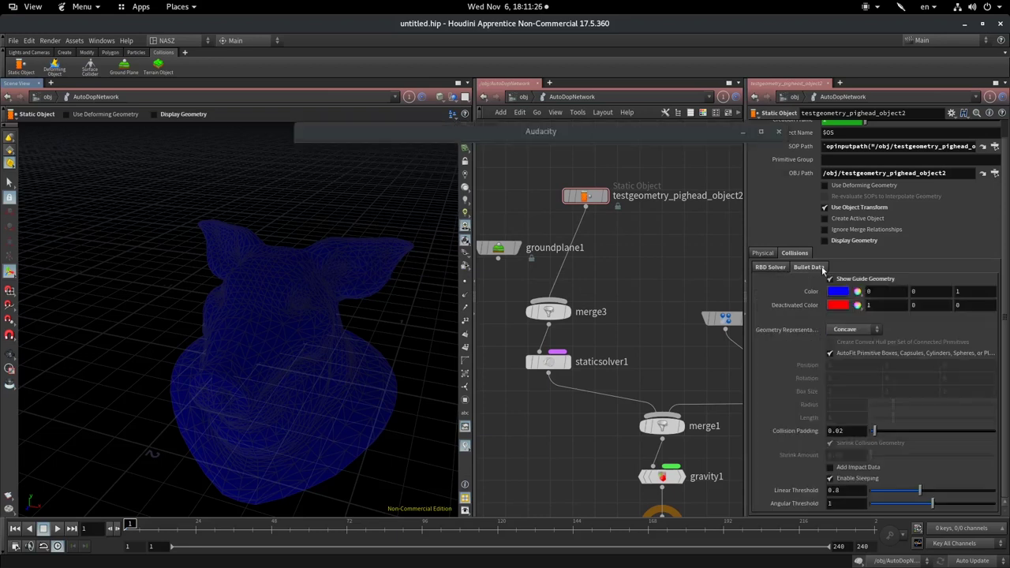
click(770, 267)
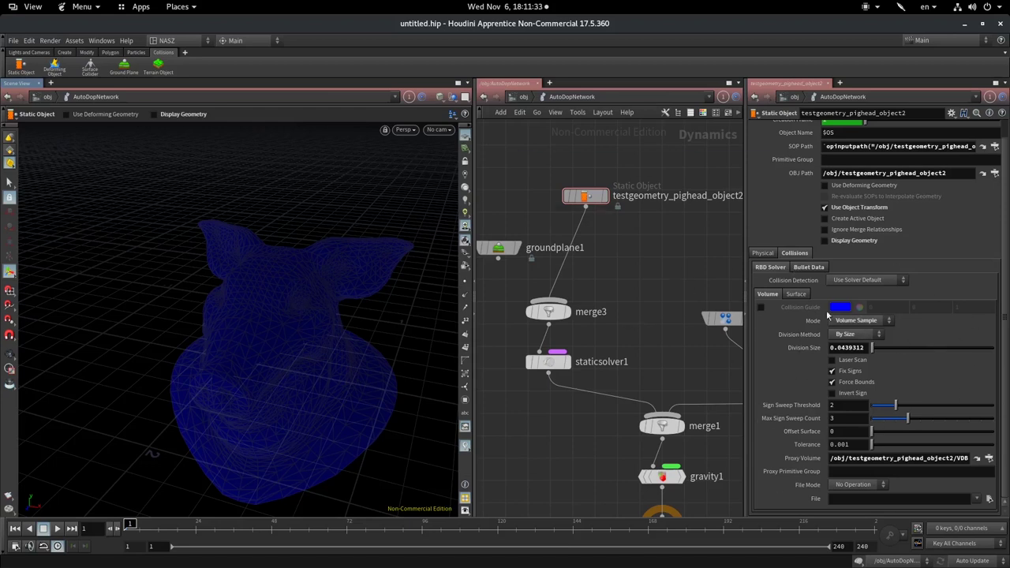
click(810, 268)
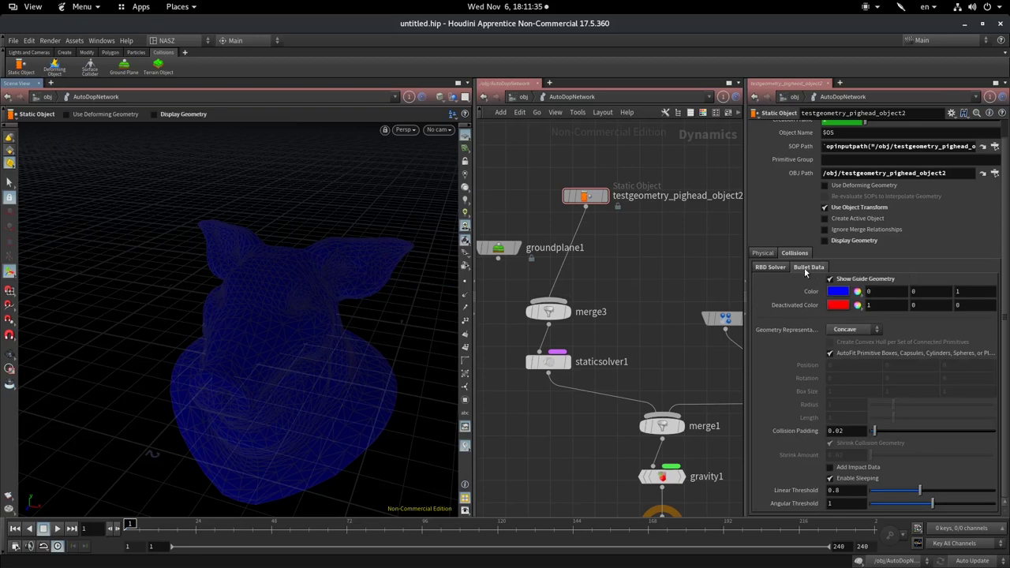
click(768, 268)
click(824, 267)
Pan down and zoom out the network editor until the output node is visible
middle_drag(672, 352, 667, 230)
scroll(666, 236, down, 5)
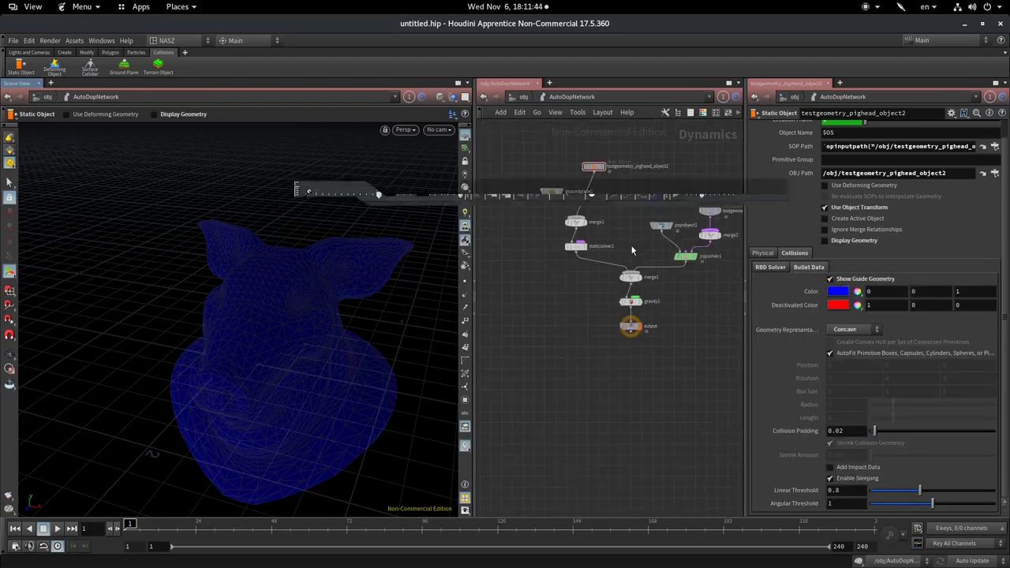